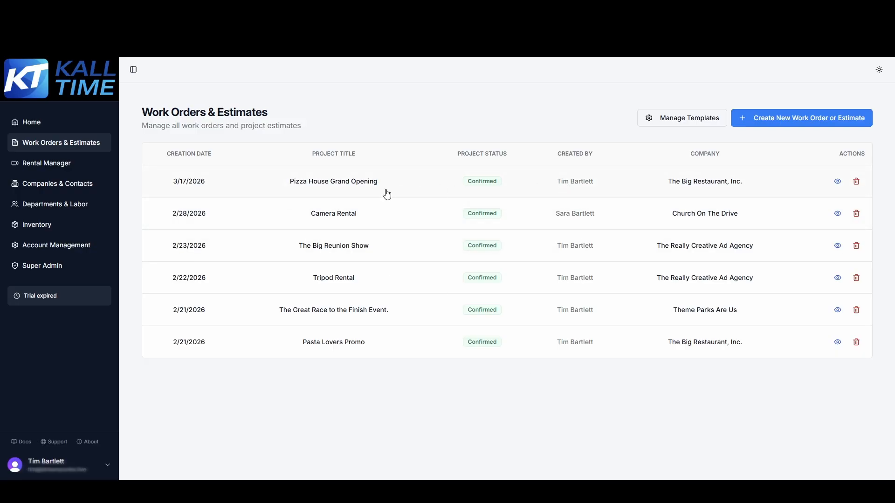
# Step: Create a blank estimate titled "The Big Show" for The Really Creative Ad Agency and assign the agency's contact person
pyautogui.click(788, 121)
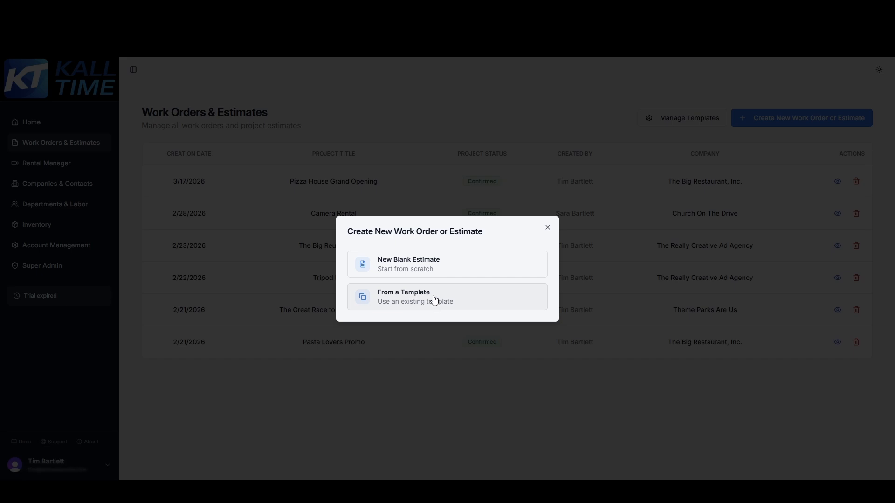
pyautogui.click(462, 265)
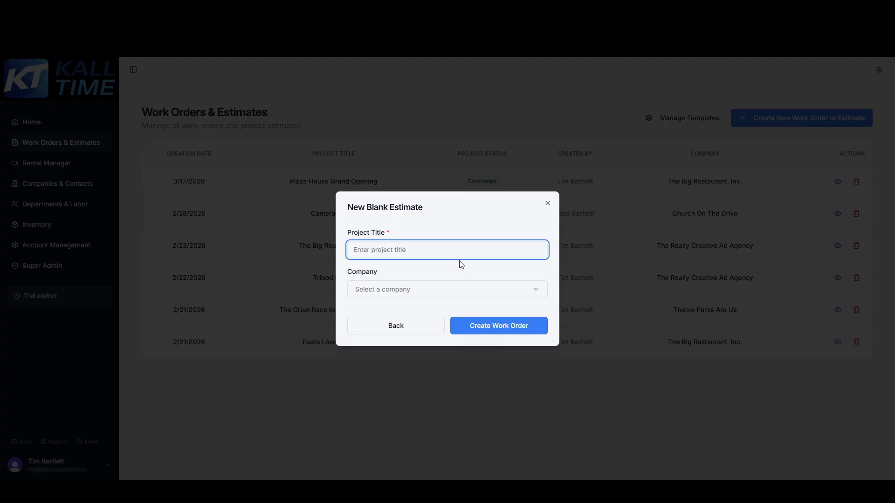
pyautogui.write('The Big')
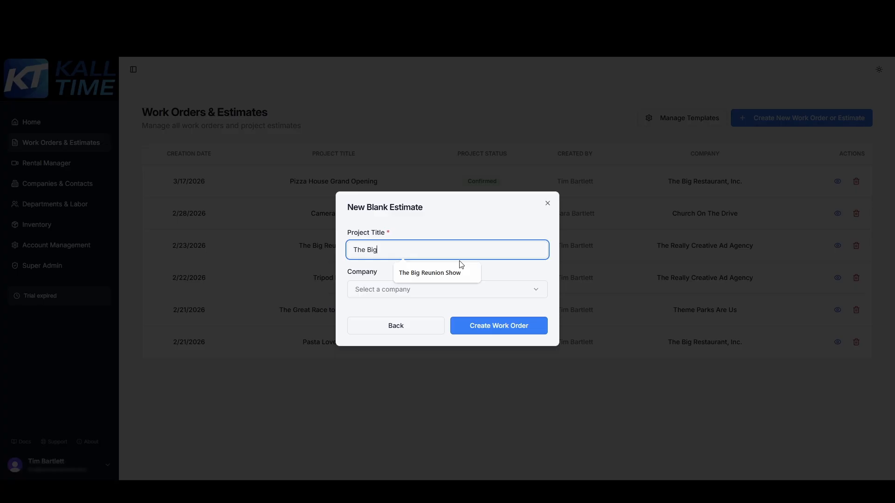
pyautogui.write(' Show')
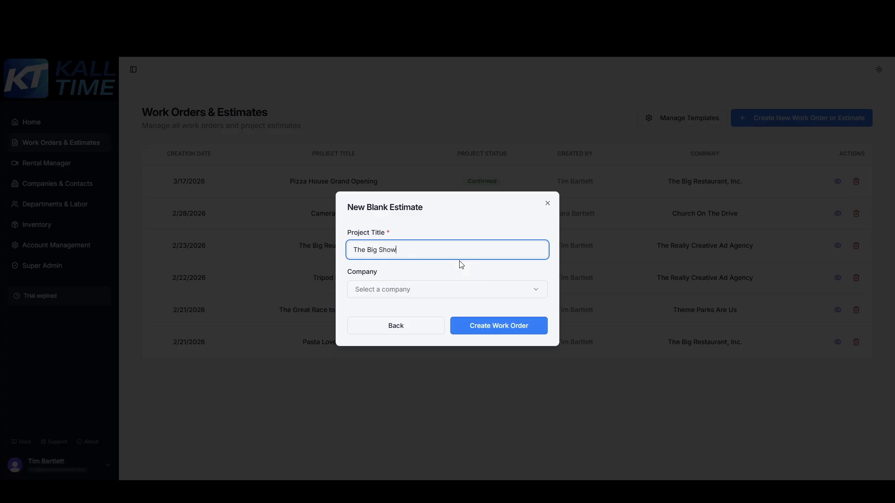
pyautogui.click(460, 291)
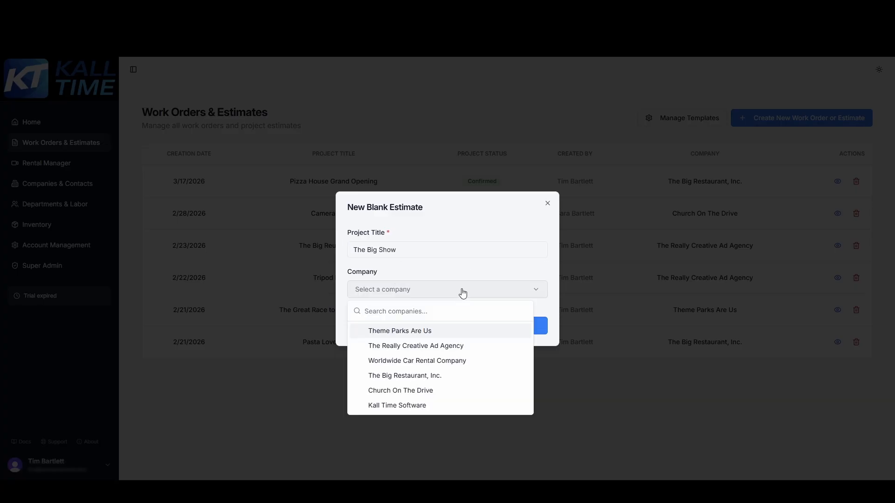
pyautogui.click(442, 349)
pyautogui.click(518, 329)
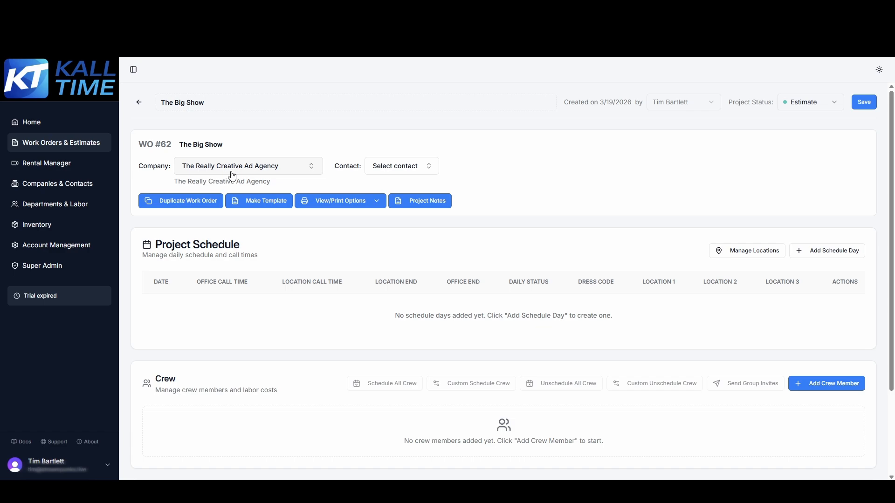
pyautogui.click(419, 169)
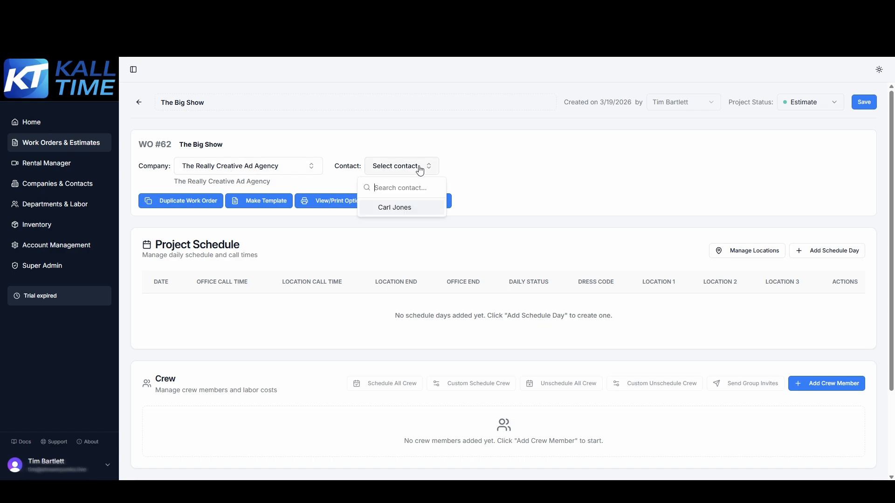
pyautogui.click(406, 210)
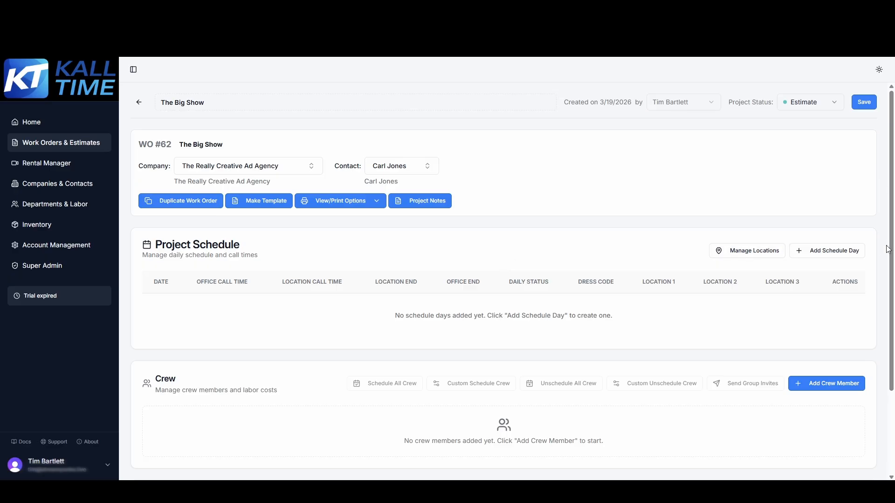
# Step: Start adding March 20 and 21, 2026 as schedule days, with times set individually instead of applied to all days
pyautogui.click(832, 253)
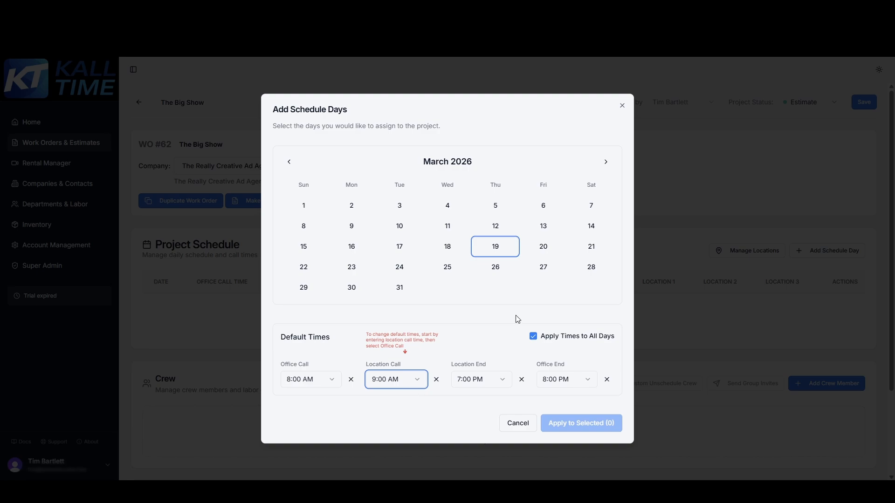
pyautogui.click(546, 249)
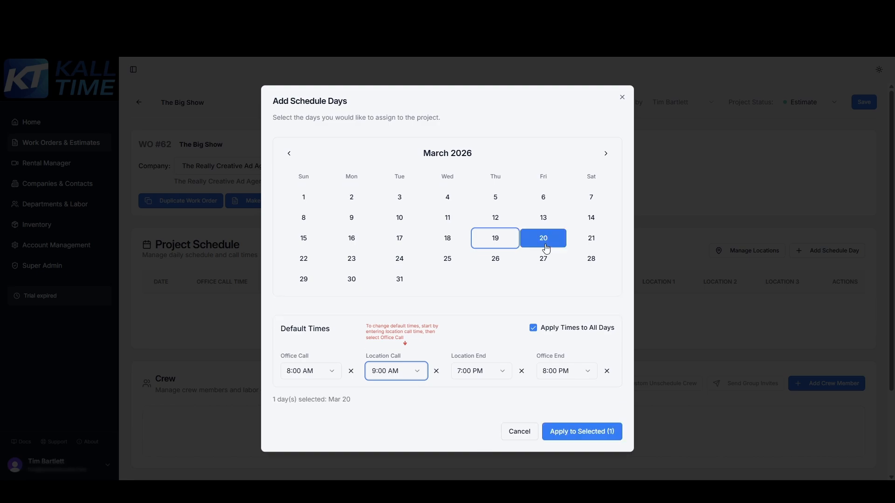
pyautogui.click(590, 238)
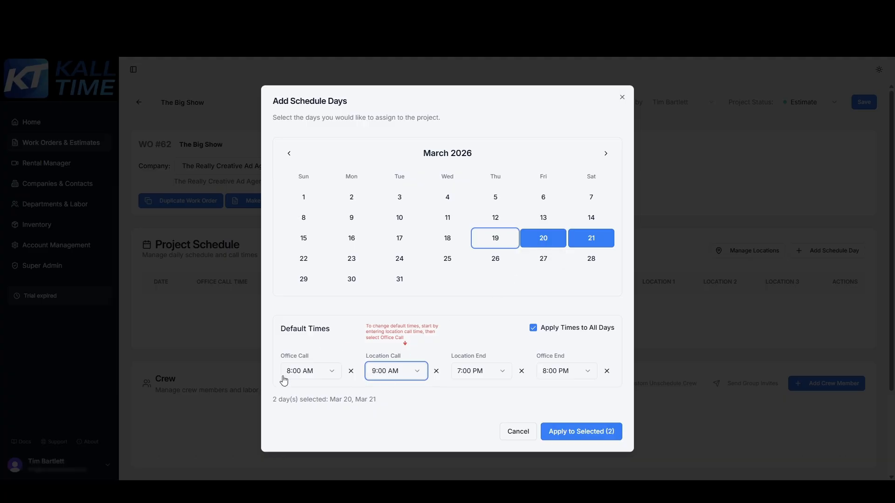
pyautogui.click(532, 330)
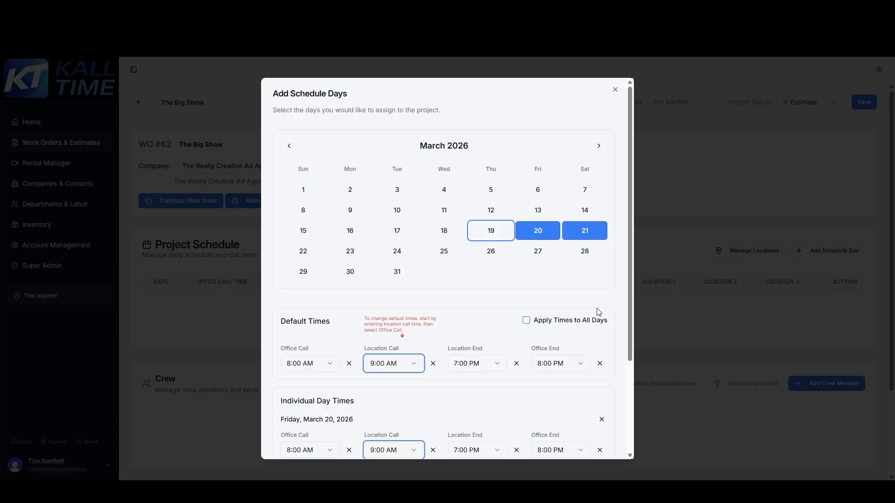
# Step: Set the location call to 8:00 AM for March 20 and 10:00 AM for March 21, and apply both days to the schedule
pyautogui.moveTo(631, 306); pyautogui.dragTo(628, 398)
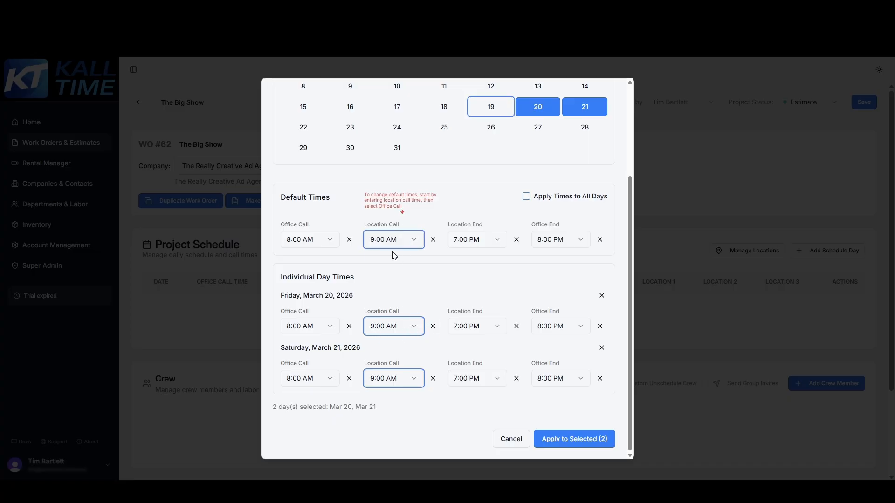
pyautogui.click(414, 329)
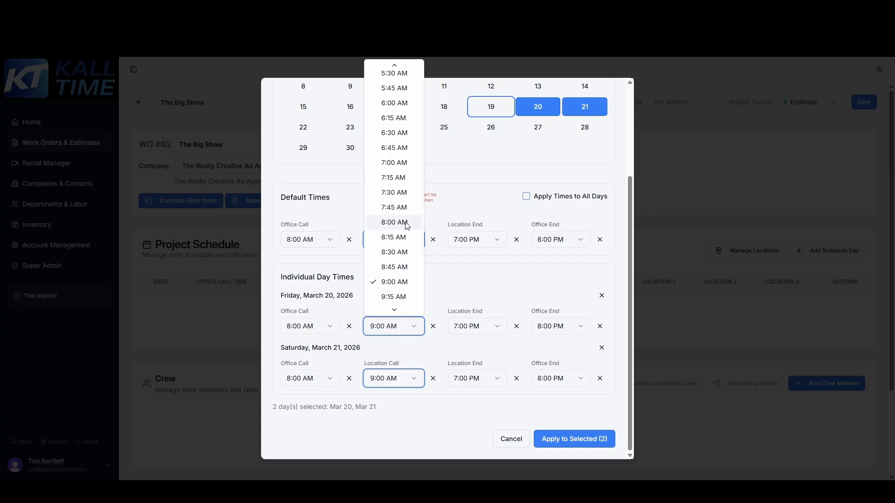
pyautogui.click(407, 225)
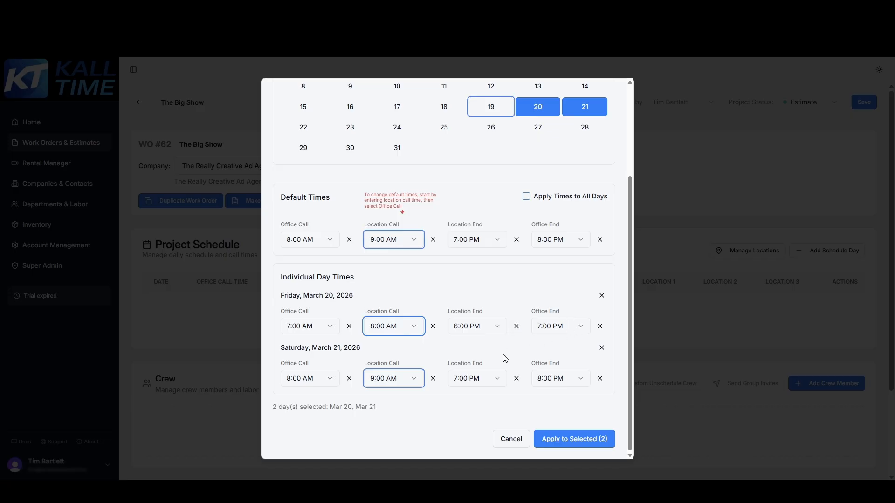
pyautogui.click(413, 380)
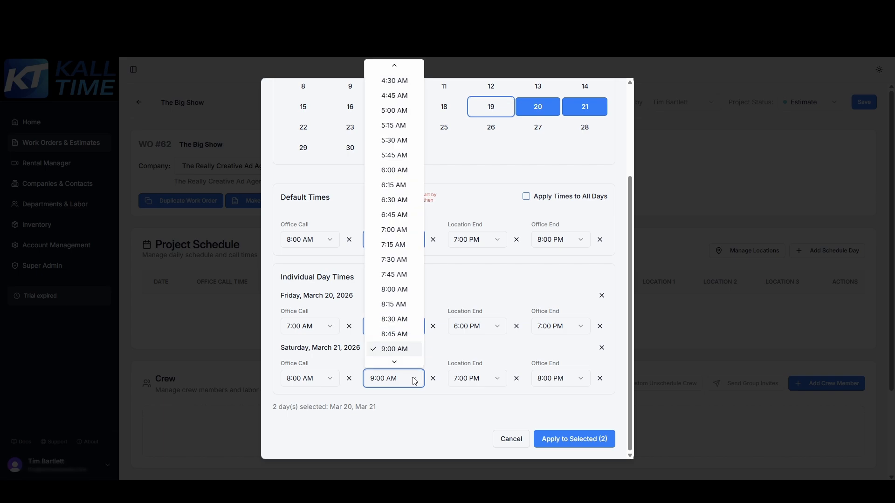
pyautogui.moveTo(415, 362)
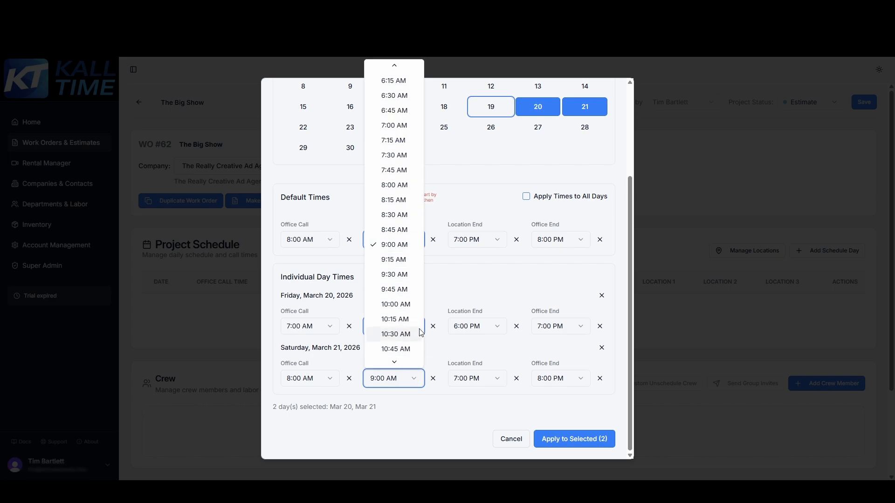
pyautogui.click(402, 305)
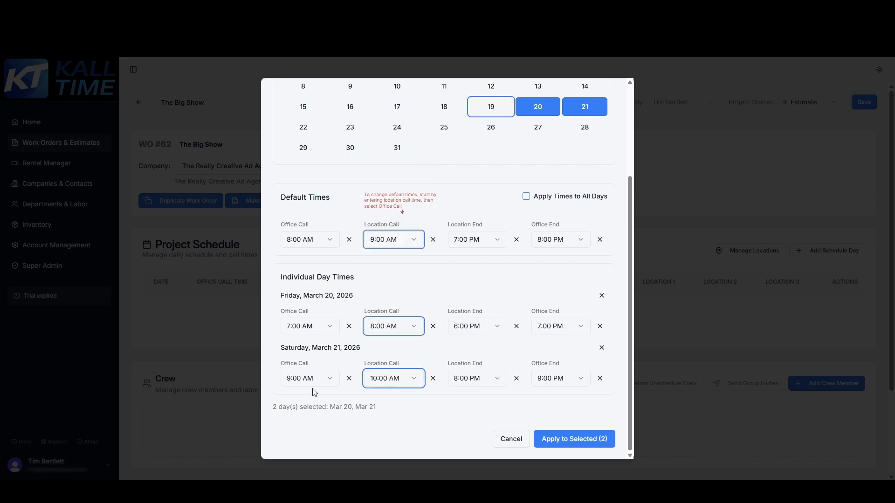
pyautogui.click(595, 442)
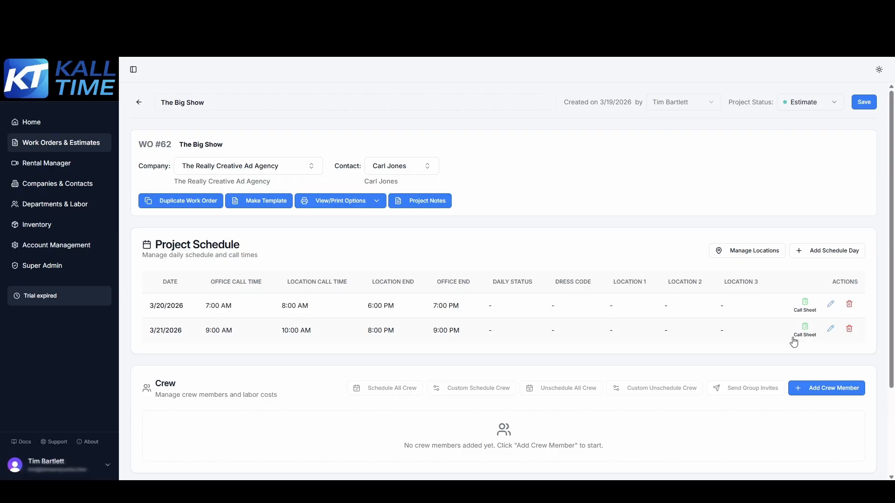
# Step: Edit the March 20 schedule day, setting its daily status to Location Production and dress code to Show Blacks
pyautogui.click(831, 305)
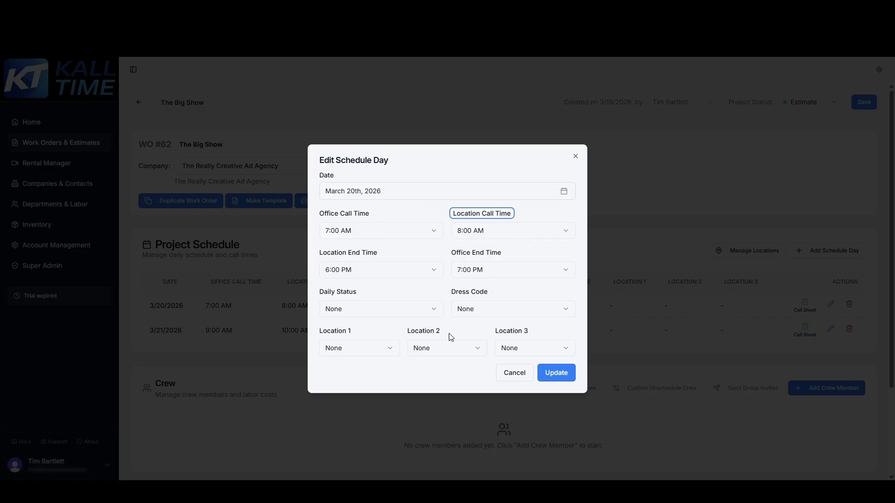
pyautogui.click(432, 311)
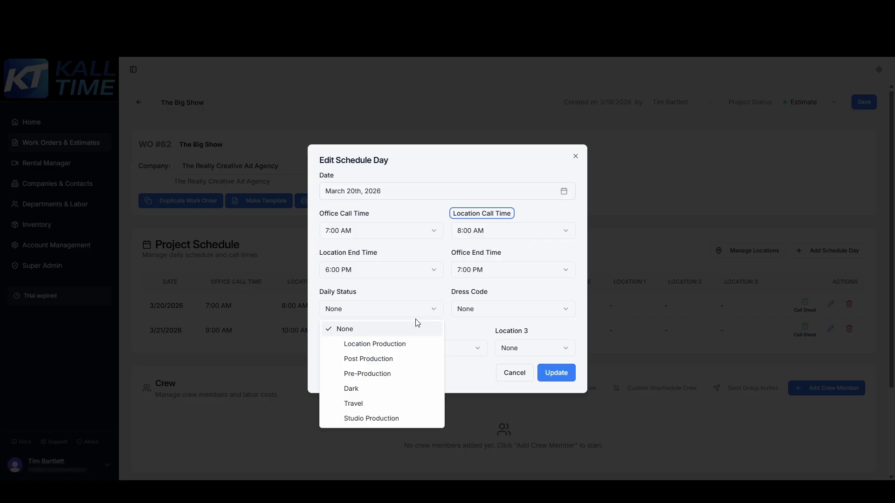
pyautogui.click(390, 345)
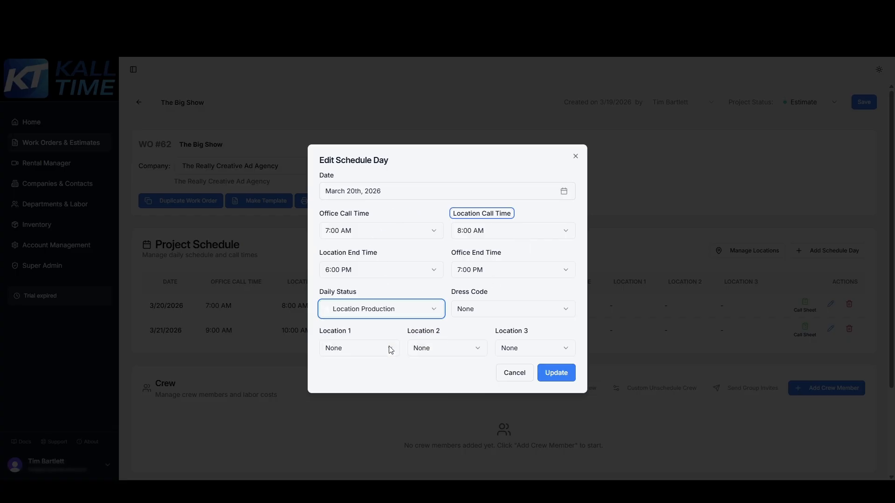
pyautogui.click(501, 314)
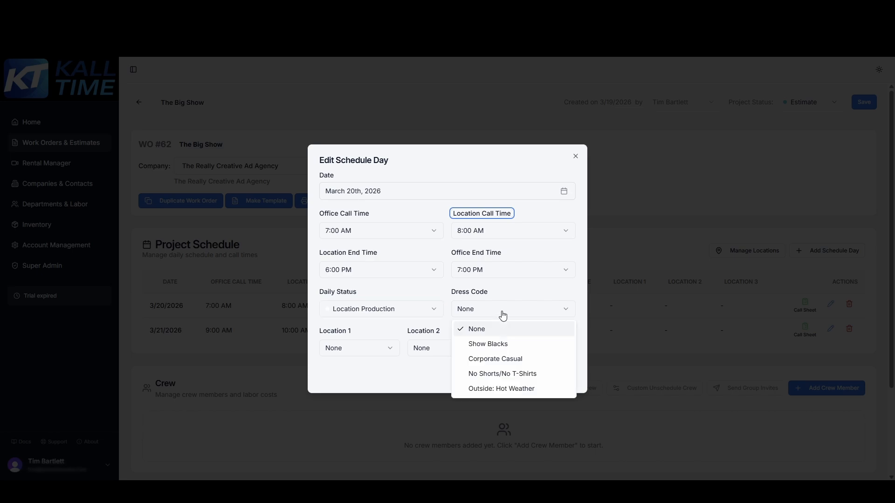
pyautogui.click(483, 344)
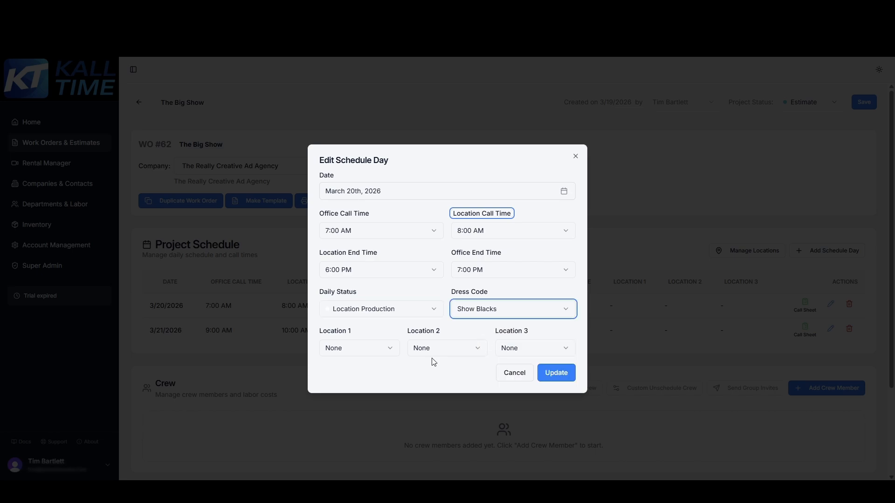
# Step: Assign Production Office as Location 1 and OCCC as Location 2 for March 20, and update the day
pyautogui.click(389, 350)
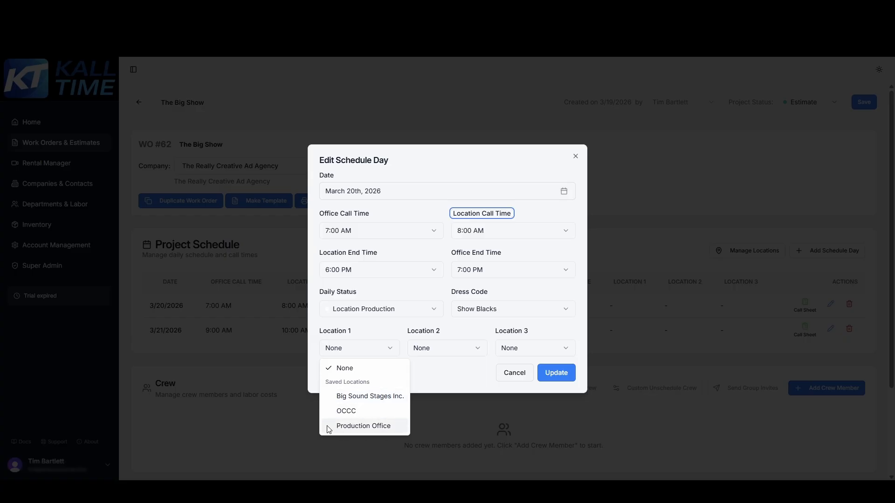
pyautogui.click(360, 426)
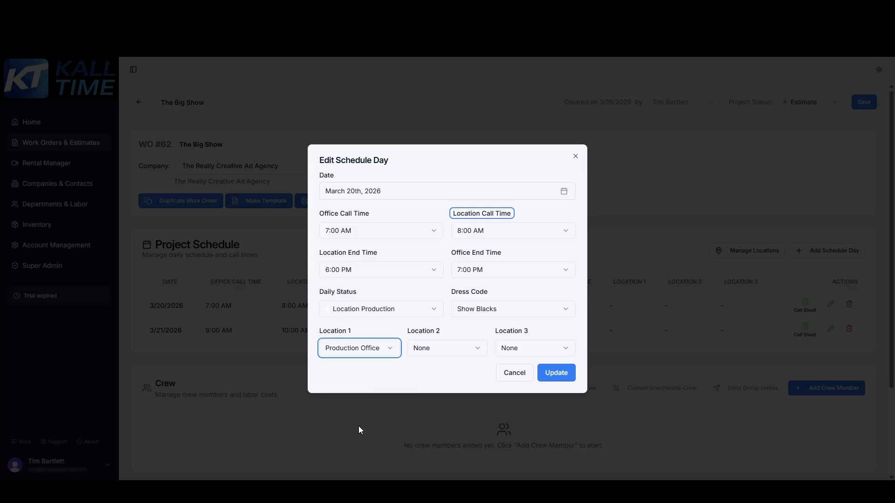
pyautogui.click(478, 349)
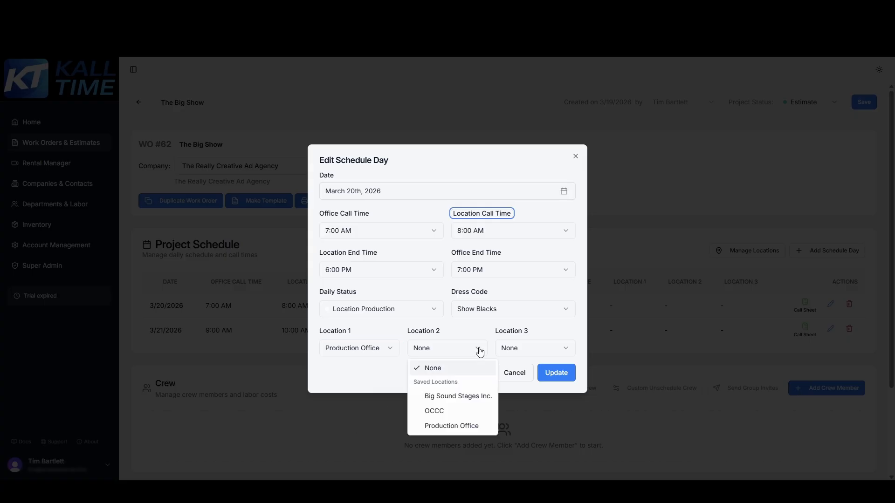
pyautogui.click(445, 411)
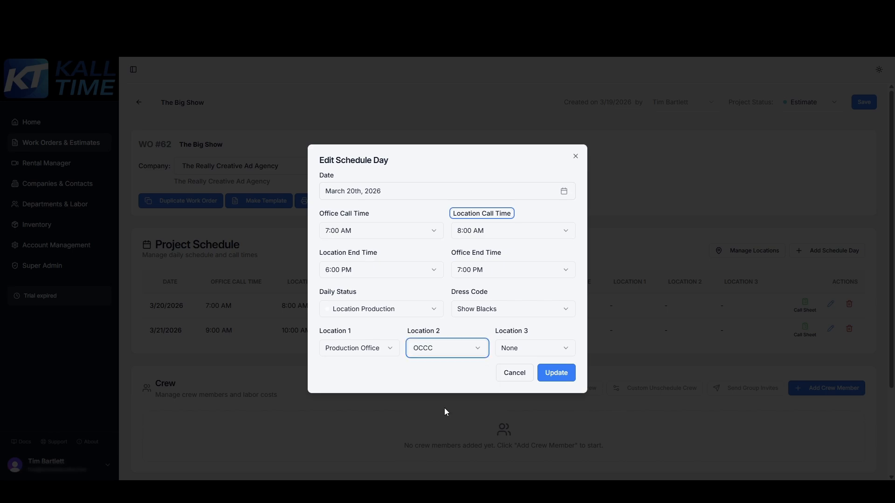
pyautogui.click(551, 377)
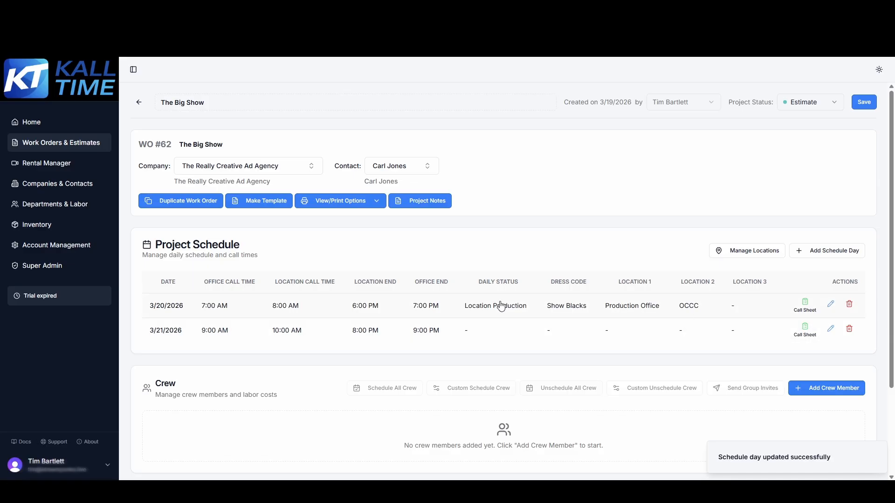
# Step: Edit the March 21 schedule day, setting its daily status to Location Production and dress code to Show Blacks
pyautogui.click(830, 329)
pyautogui.click(403, 309)
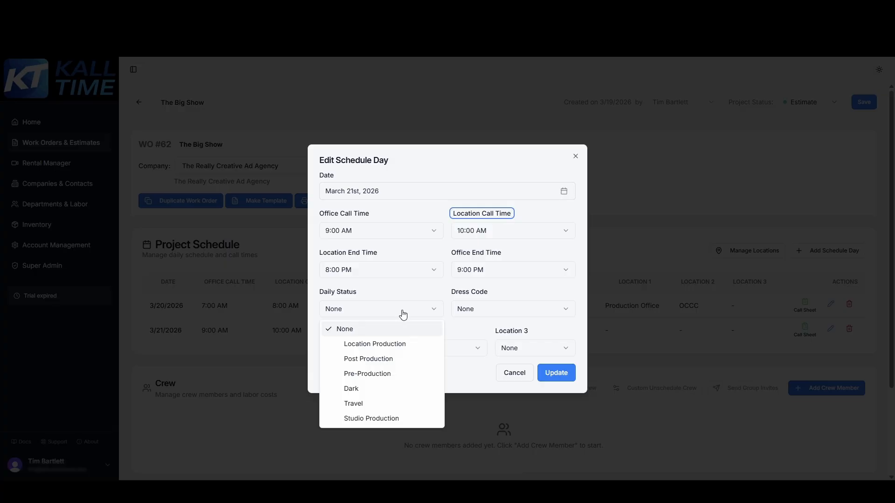
pyautogui.click(381, 344)
pyautogui.click(486, 307)
pyautogui.click(485, 343)
# Step: Assign Production Office as Location 1 and OCCC as Location 2 for March 21, and update the day
pyautogui.click(375, 350)
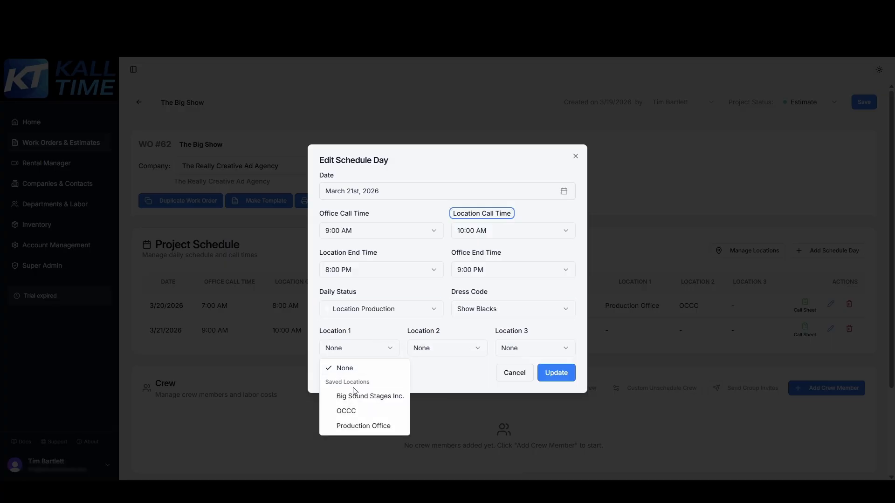
pyautogui.click(346, 427)
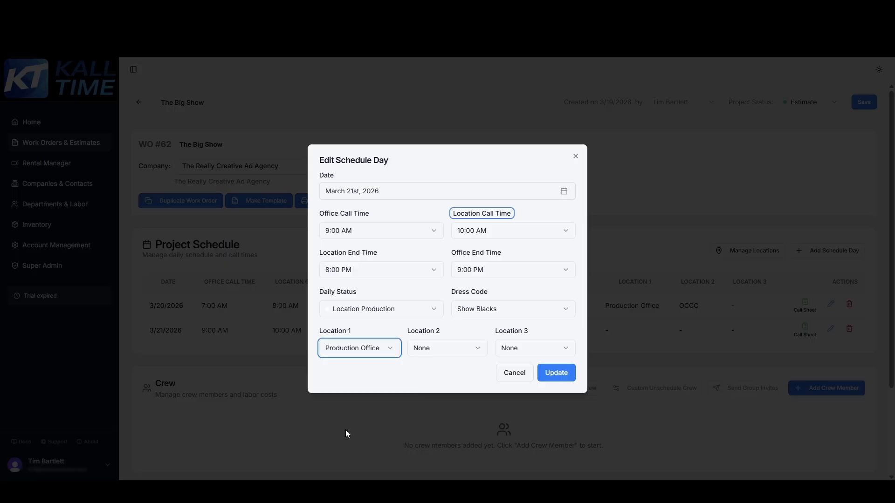
pyautogui.click(473, 348)
pyautogui.click(442, 412)
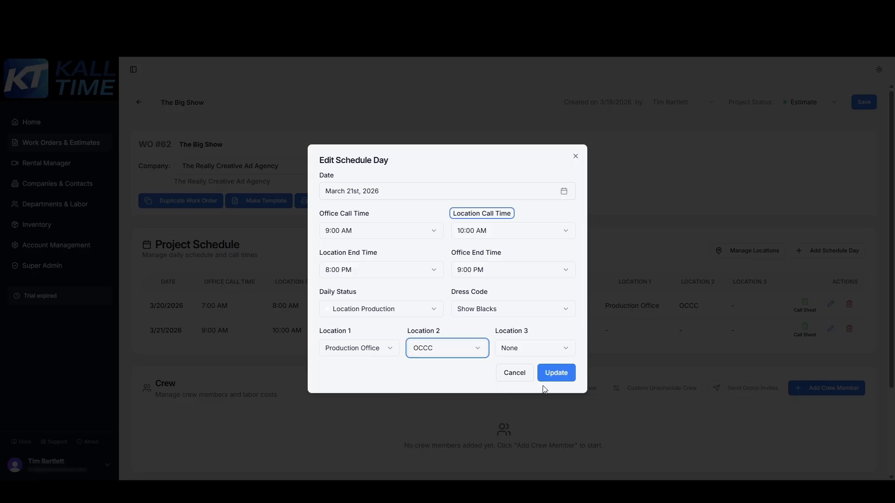
pyautogui.click(554, 373)
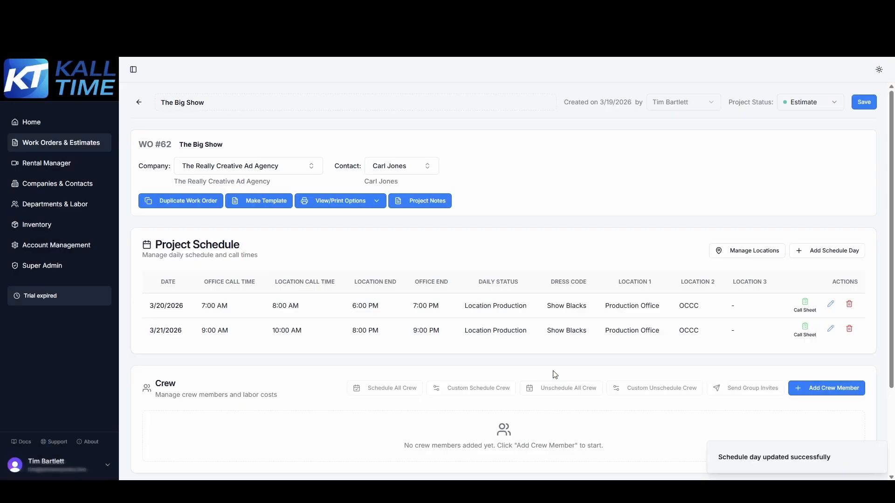
# Step: Examine the saved locations and the location entry form for the work order, then close the location manager
pyautogui.click(755, 252)
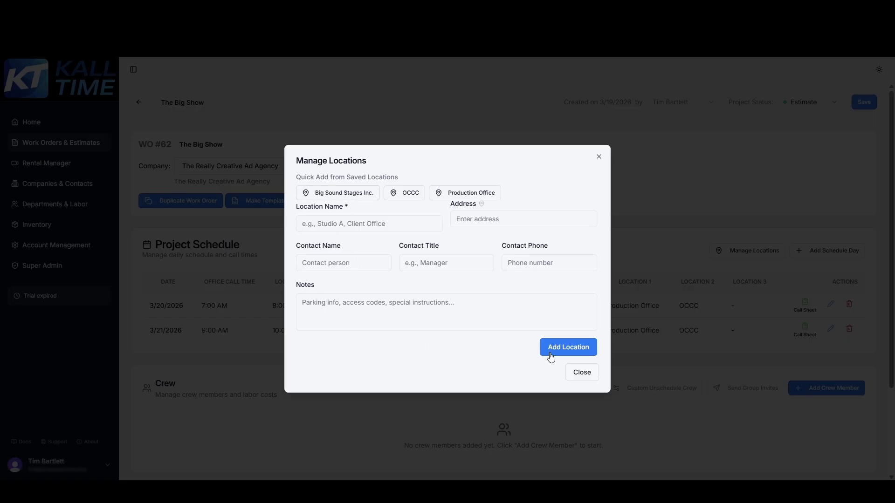
pyautogui.click(582, 371)
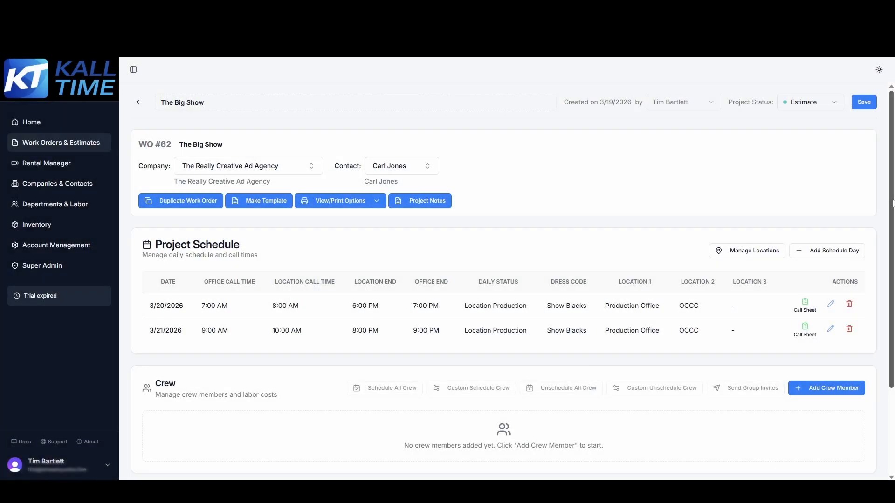
# Step: Start a new crew entry with the Camera Operator position and check the people qualified for it without assigning anyone
pyautogui.scroll(-3, 892, 208)
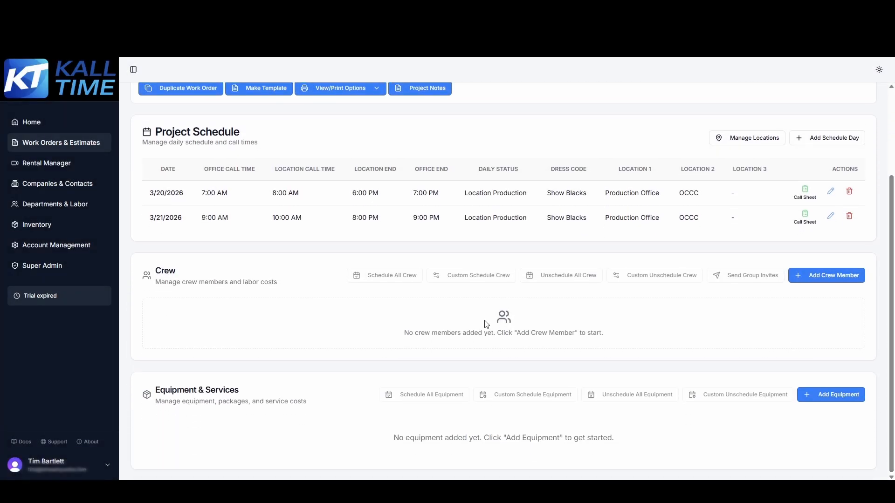
pyautogui.click(832, 276)
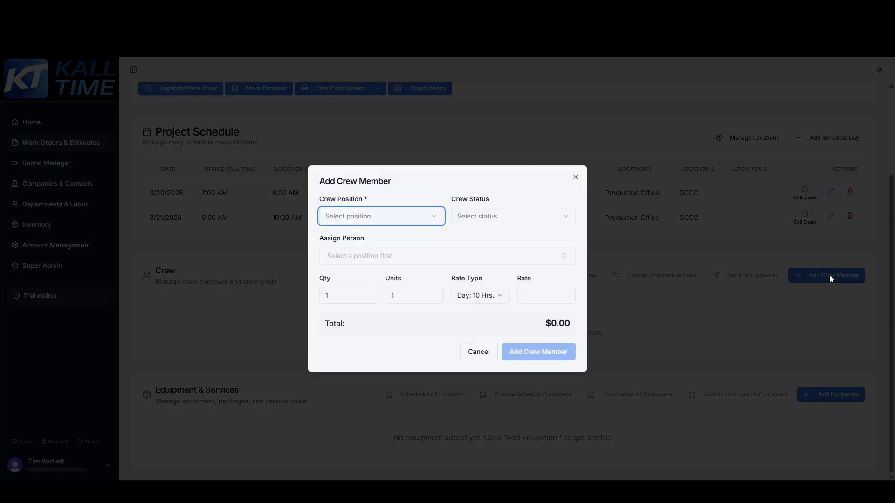
pyautogui.click(435, 220)
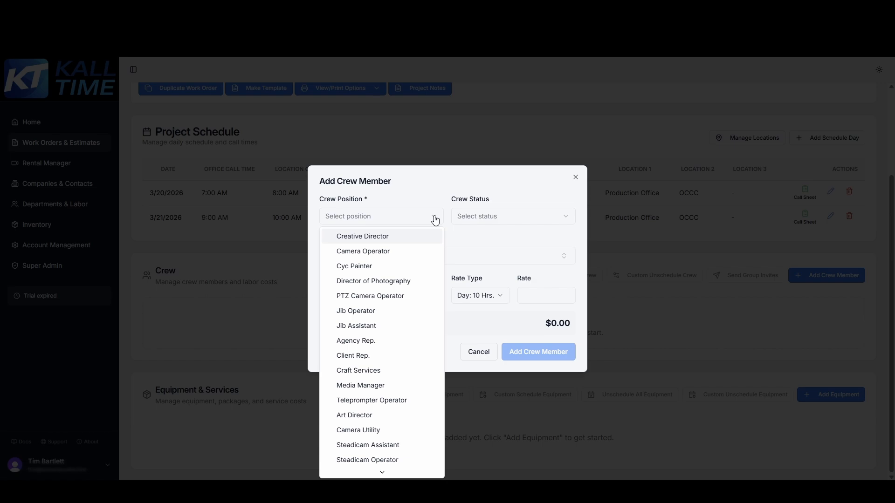
pyautogui.click(402, 255)
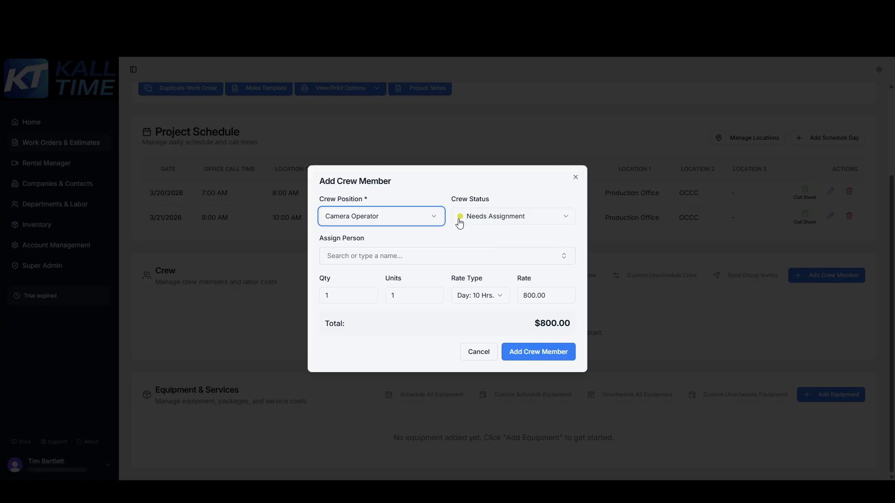
pyautogui.click(505, 260)
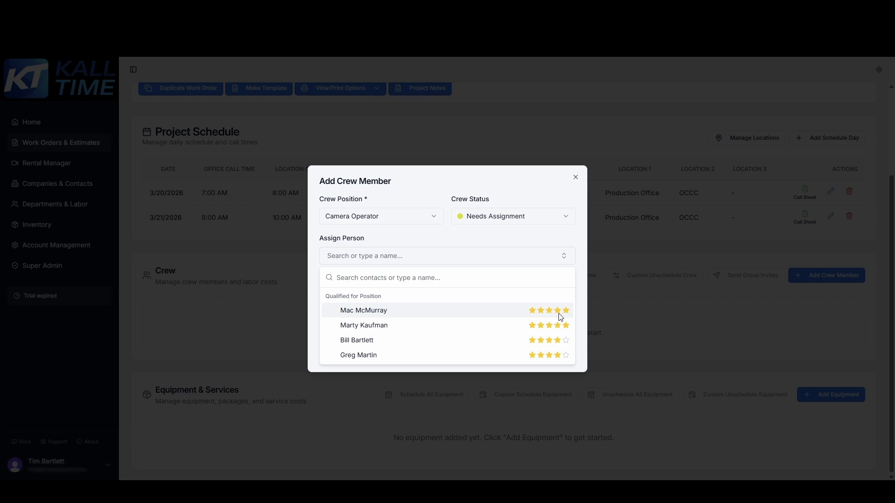
pyautogui.click(471, 239)
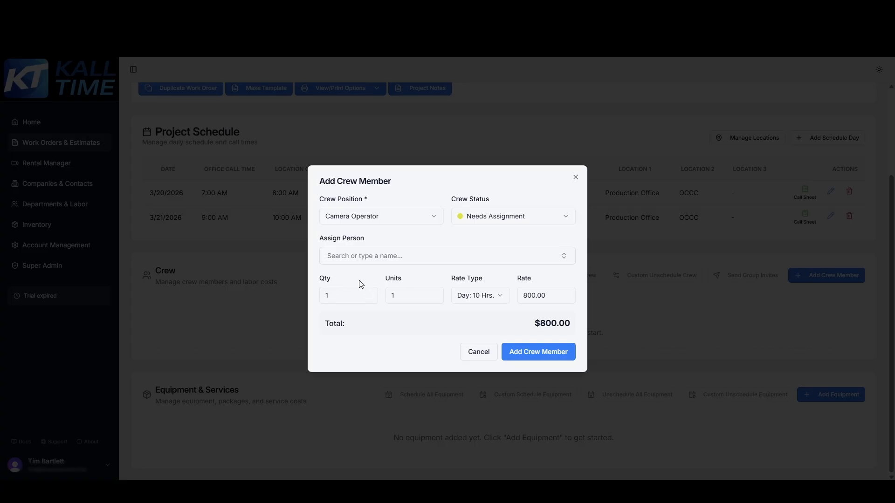
# Step: Set the Camera Operator quantity to 2 and units to 2, keep the Day: 10 Hrs. rate type, and add the crew entry
pyautogui.click(368, 294)
pyautogui.click(434, 293)
pyautogui.click(501, 299)
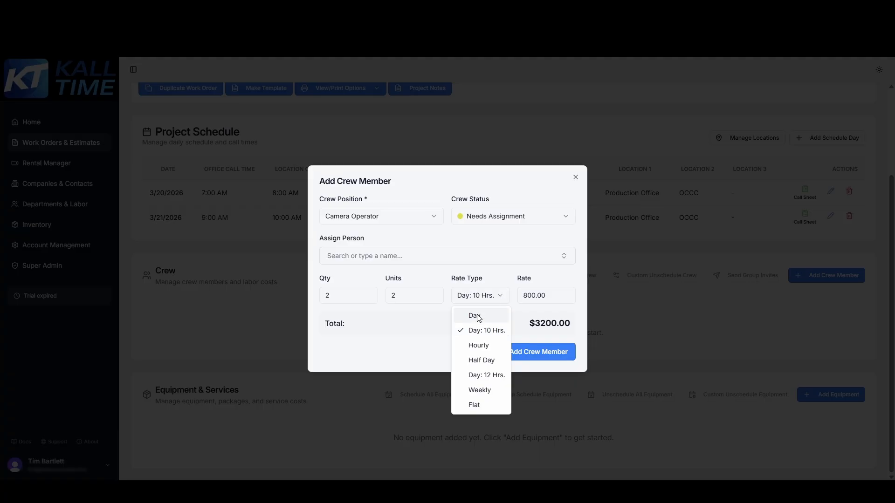
pyautogui.click(417, 345)
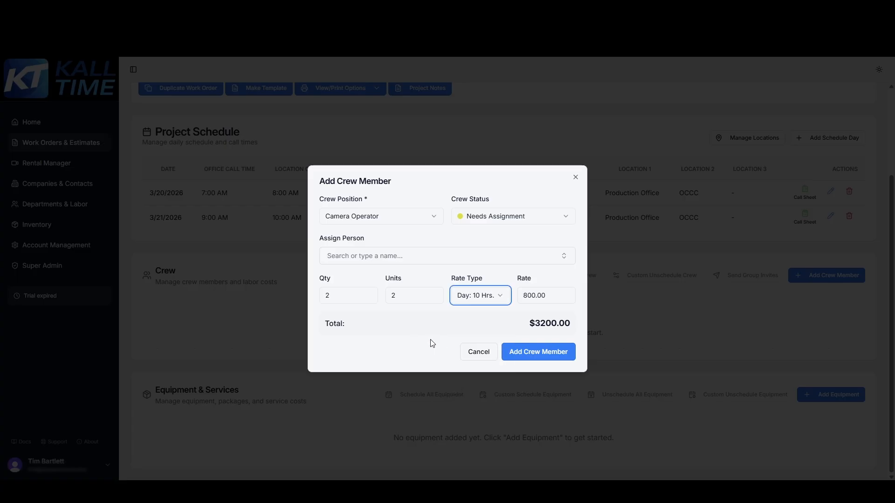
pyautogui.click(546, 356)
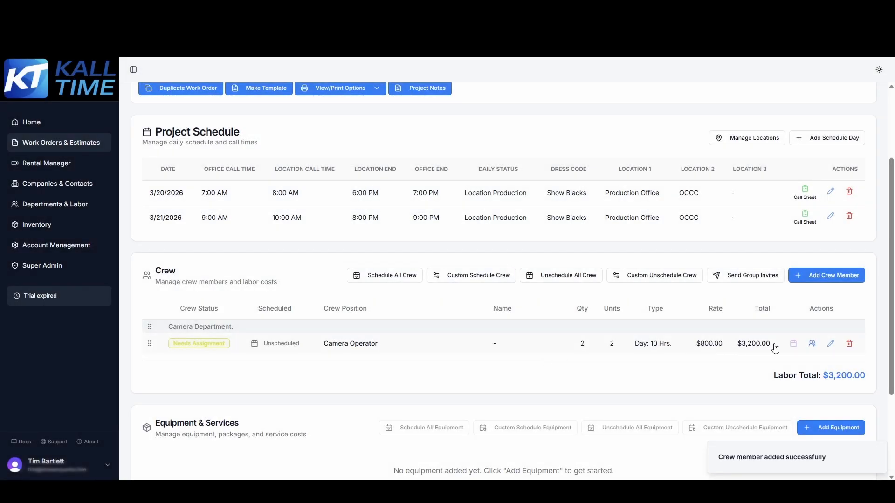
# Step: Add an Audio Tech. to the crew with a quantity of 1 and 2 units, leaving the person unassigned
pyautogui.click(833, 274)
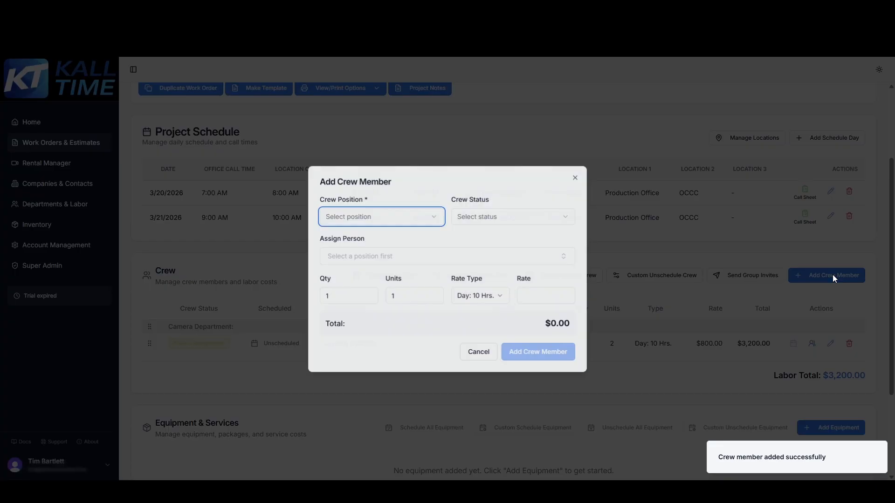
pyautogui.click(437, 217)
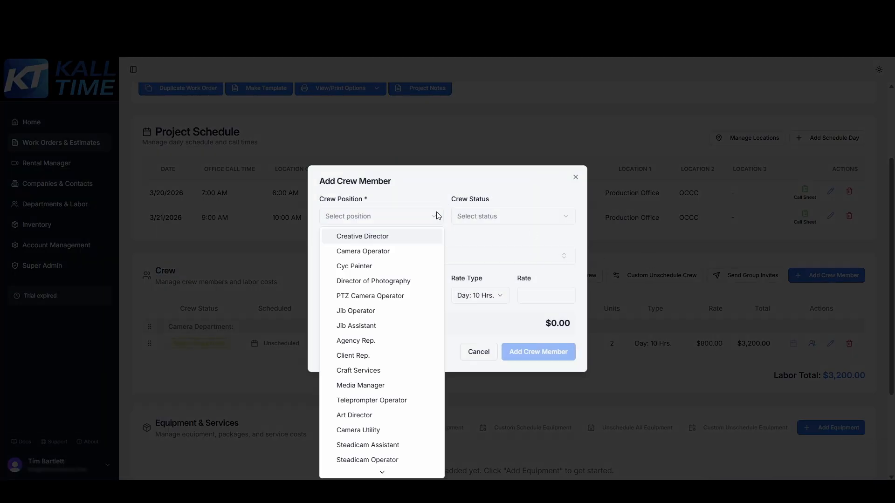
pyautogui.scroll(-2, 400, 317)
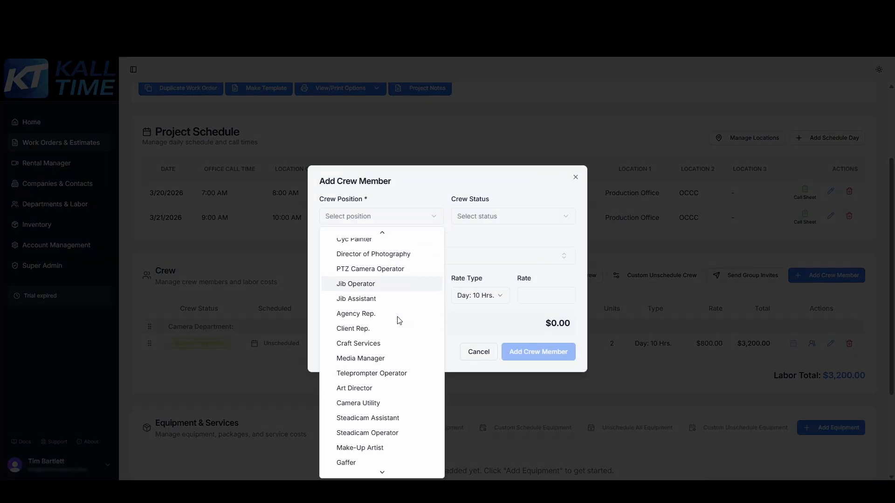
pyautogui.moveTo(383, 473)
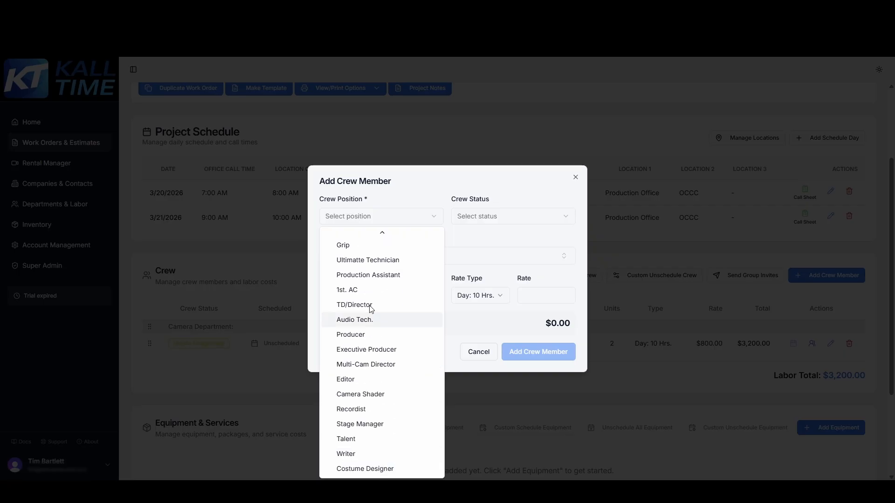
pyautogui.click(391, 320)
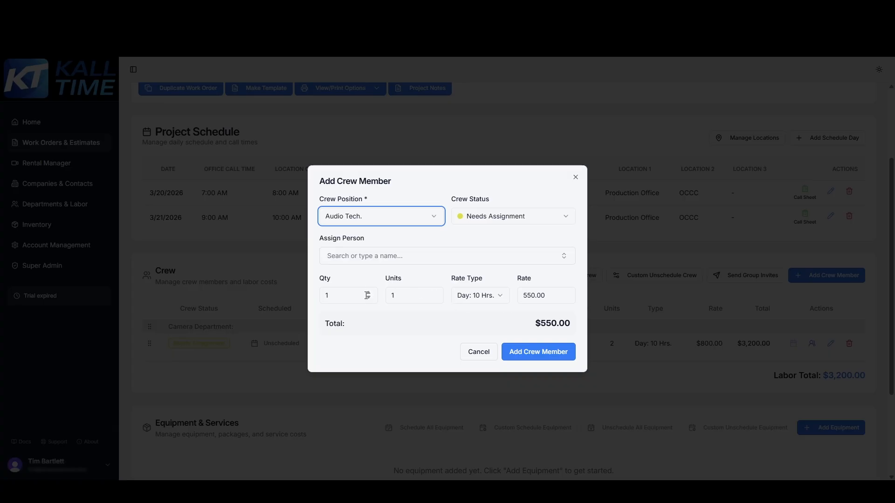
pyautogui.click(435, 293)
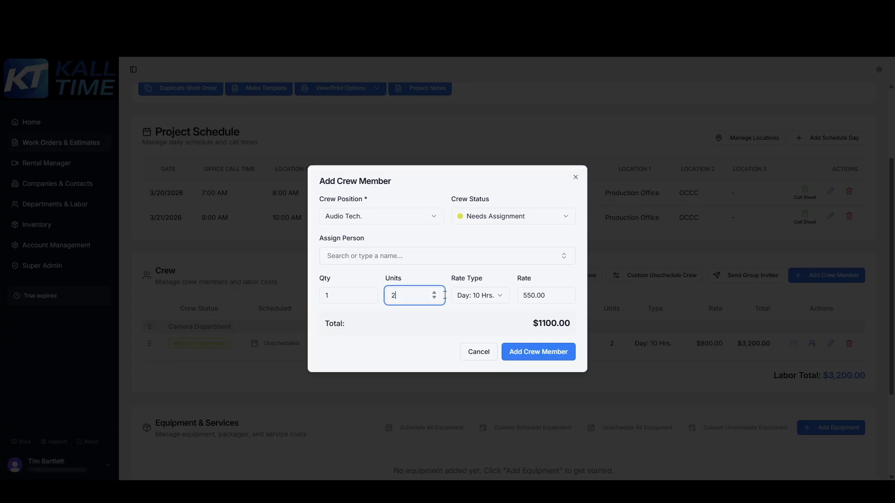
pyautogui.click(564, 354)
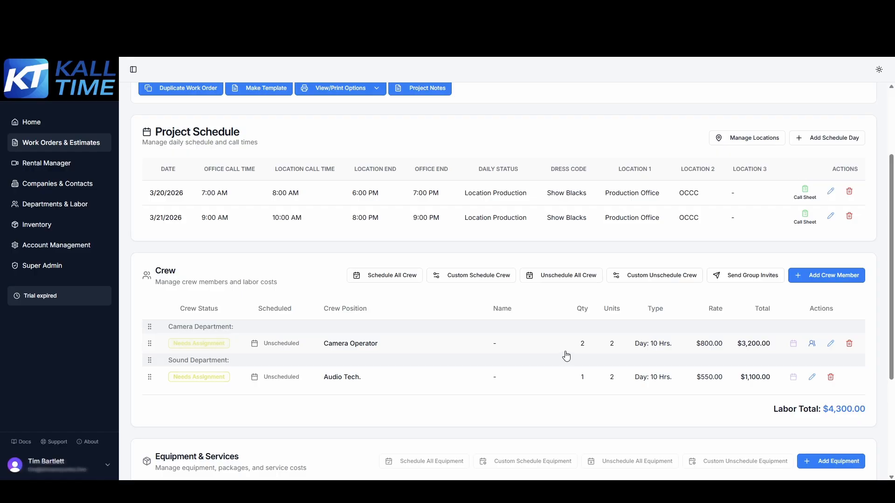
# Step: Start a new equipment entry with category Package and sub-category Camera, choosing the Sony FX-9 4K Camera Package: Generic
pyautogui.moveTo(892, 290); pyautogui.dragTo(890, 391)
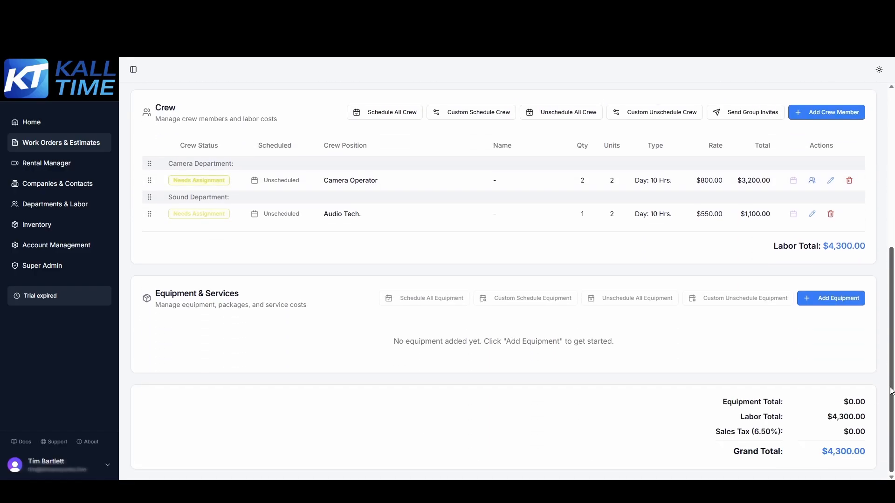
pyautogui.click(842, 301)
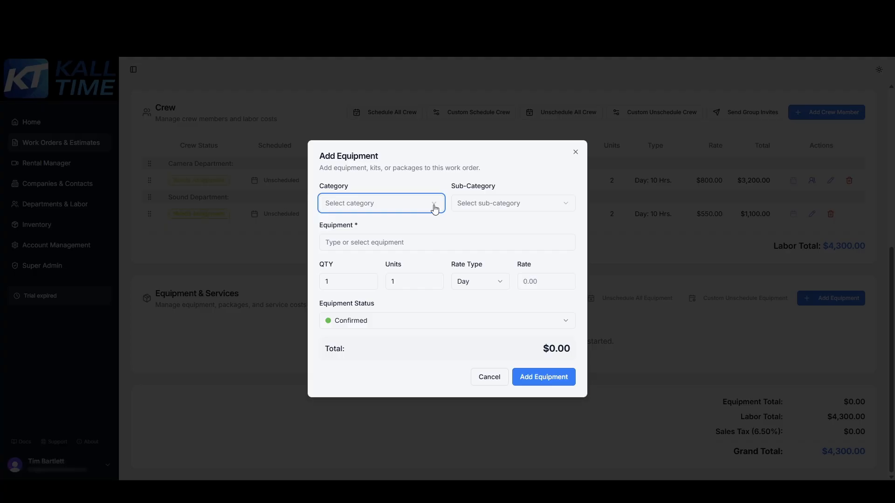
pyautogui.click(434, 205)
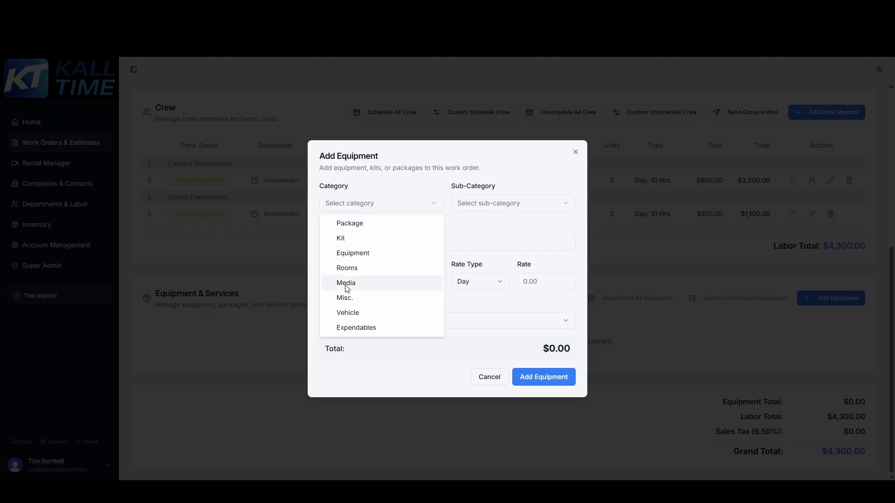
pyautogui.click(360, 225)
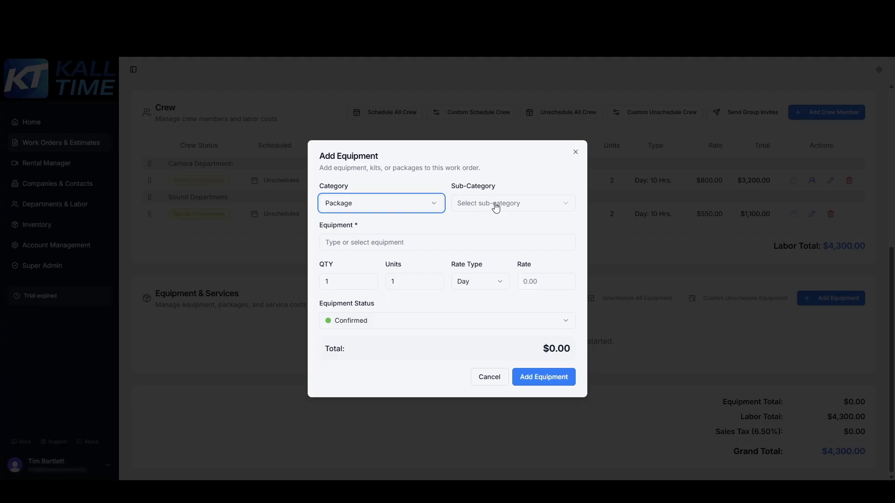
pyautogui.click(495, 207)
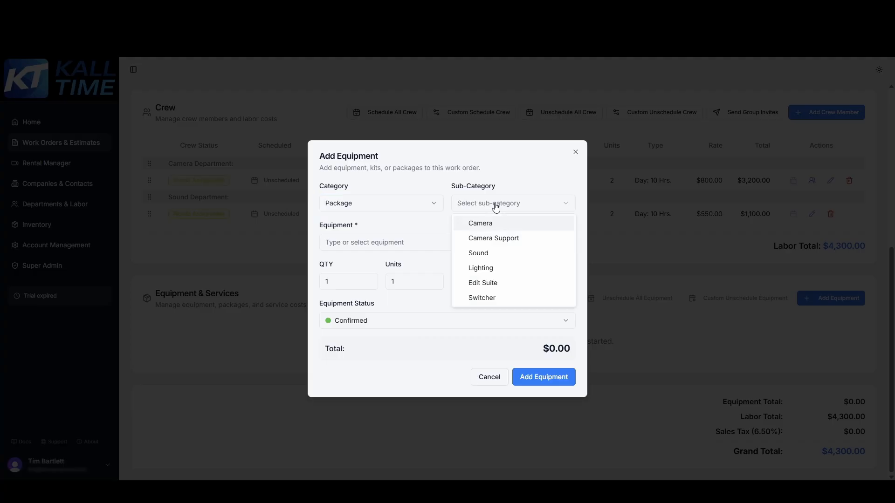
pyautogui.click(484, 226)
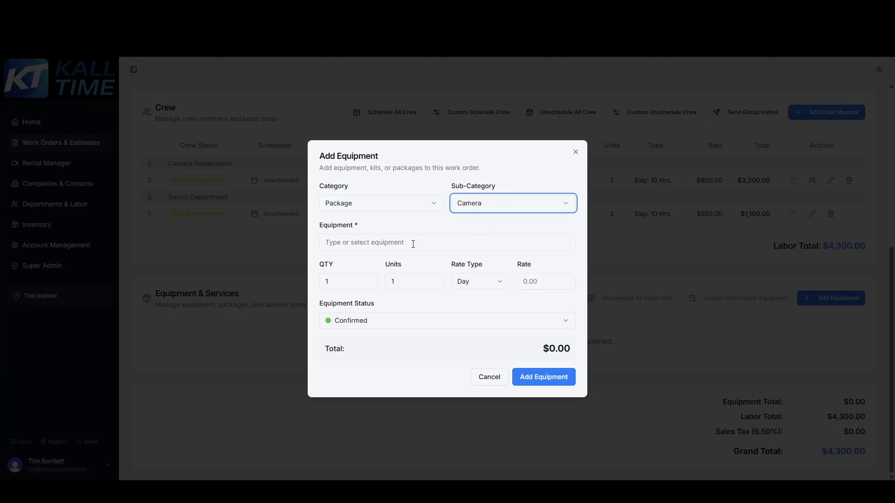
pyautogui.click(413, 244)
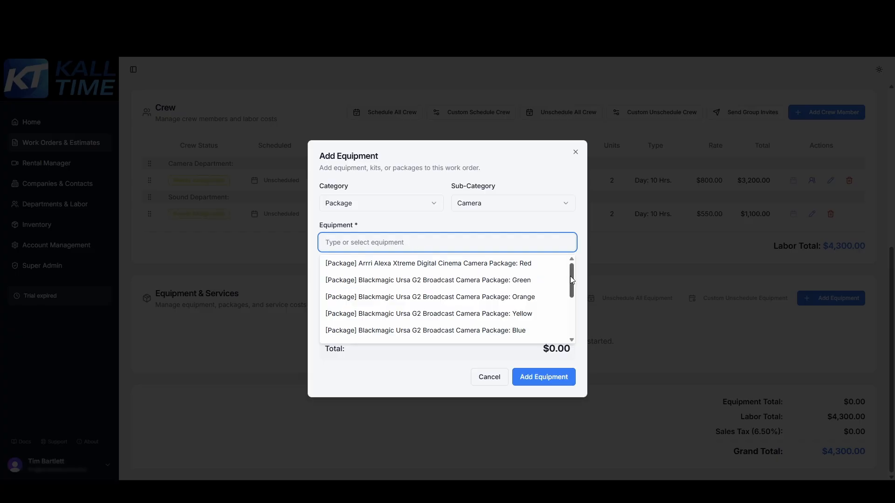
pyautogui.moveTo(572, 276); pyautogui.dragTo(577, 312)
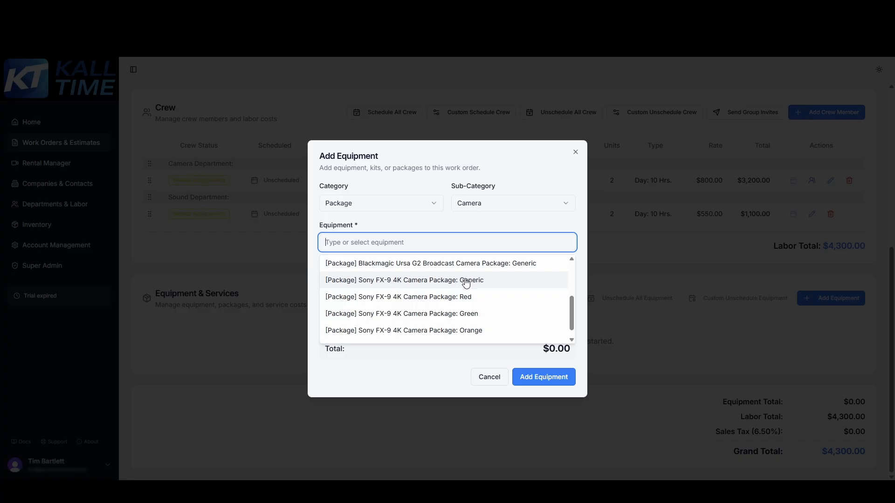
pyautogui.click(492, 281)
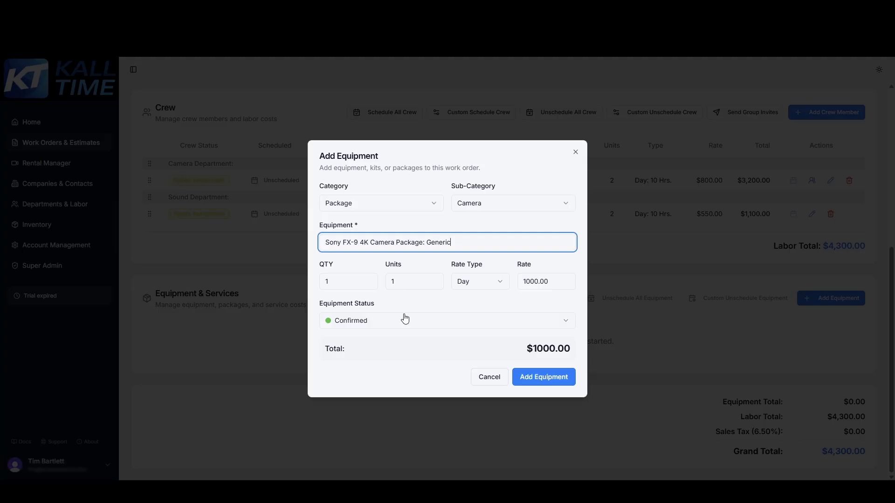
# Step: Set the camera package's quantity to 2, units to 2 and rate type to Day, and add it to the work order
pyautogui.click(369, 280)
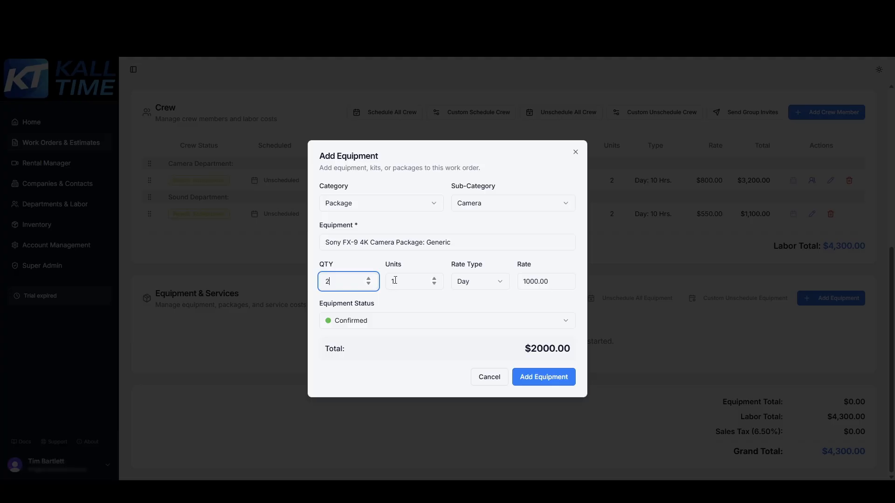
pyautogui.click(434, 279)
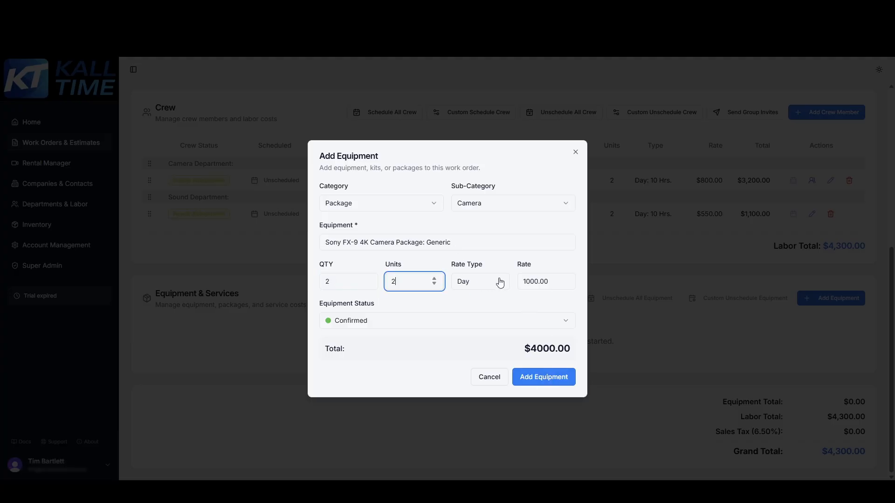
pyautogui.click(500, 283)
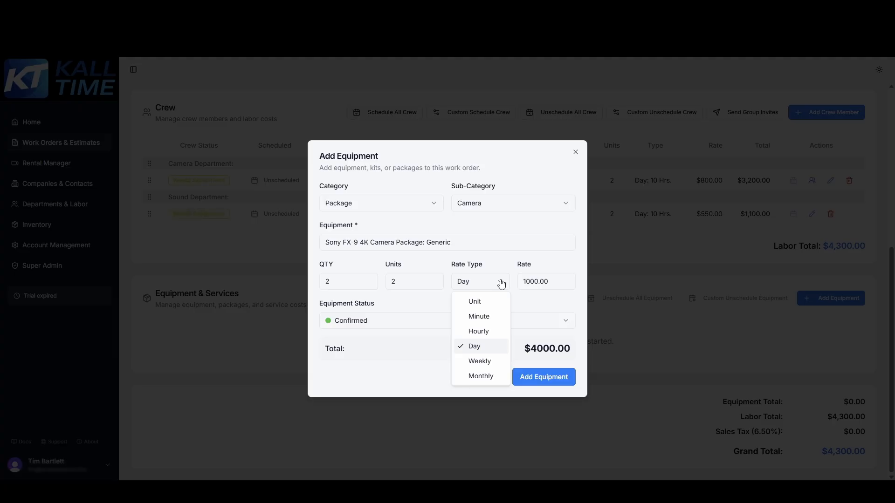
pyautogui.click(488, 349)
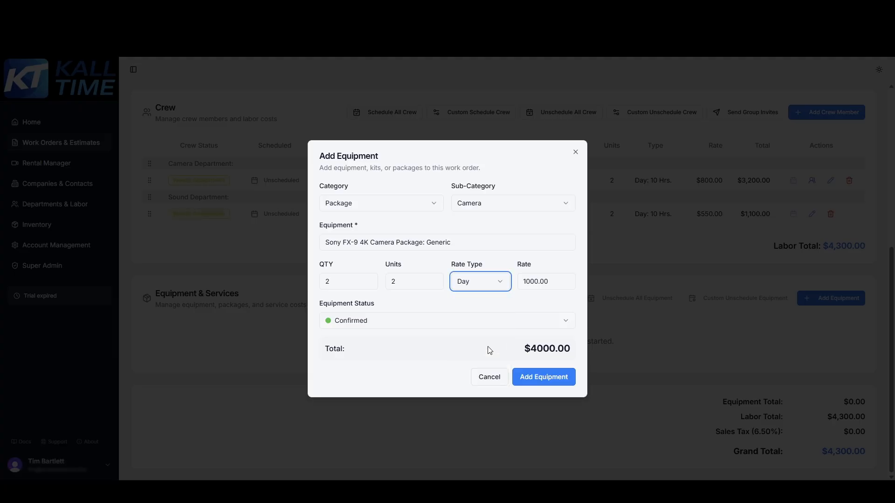
pyautogui.click(550, 381)
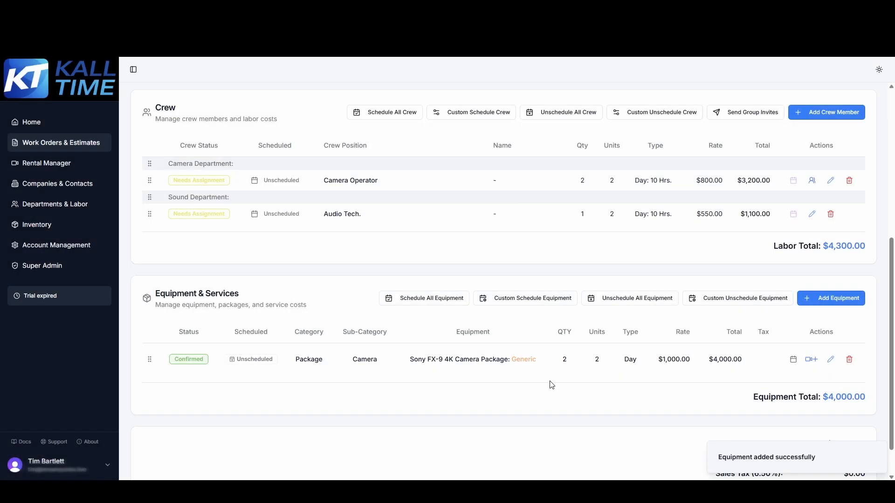
# Step: Review the work order's equipment, labor and grand totals, then save the work order
pyautogui.moveTo(892, 378); pyautogui.dragTo(892, 401)
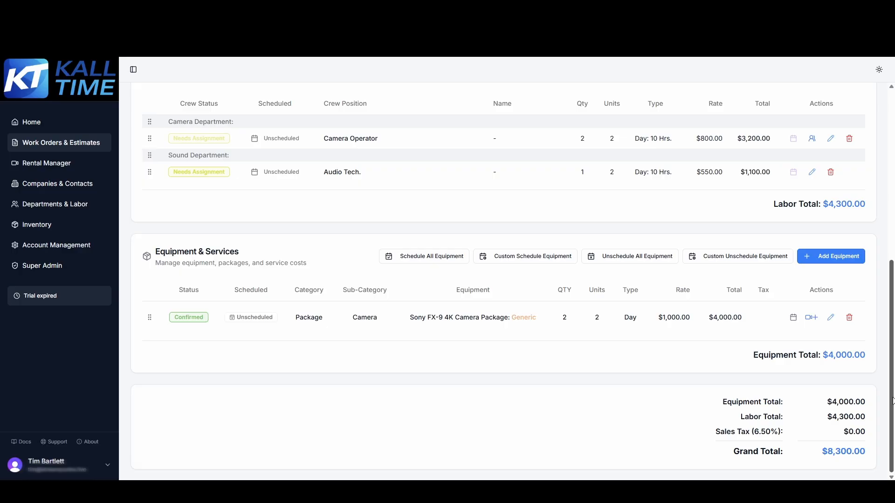
pyautogui.moveTo(892, 400); pyautogui.dragTo(893, 176)
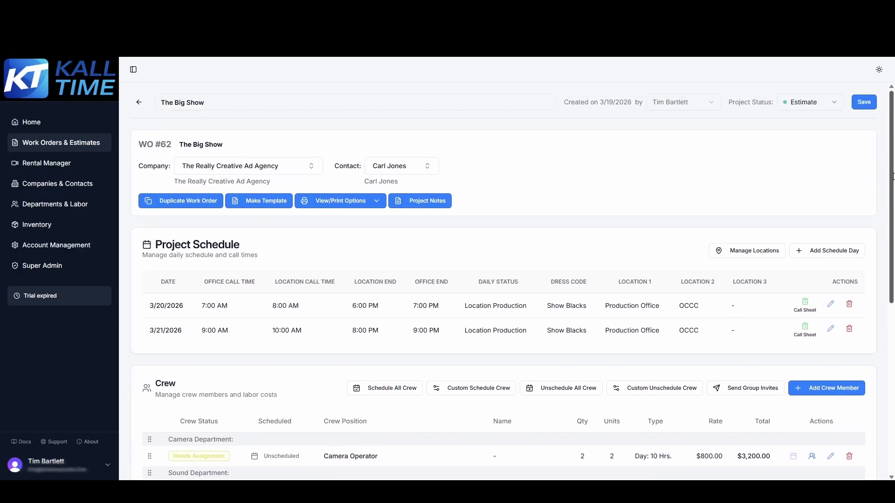
pyautogui.click(860, 102)
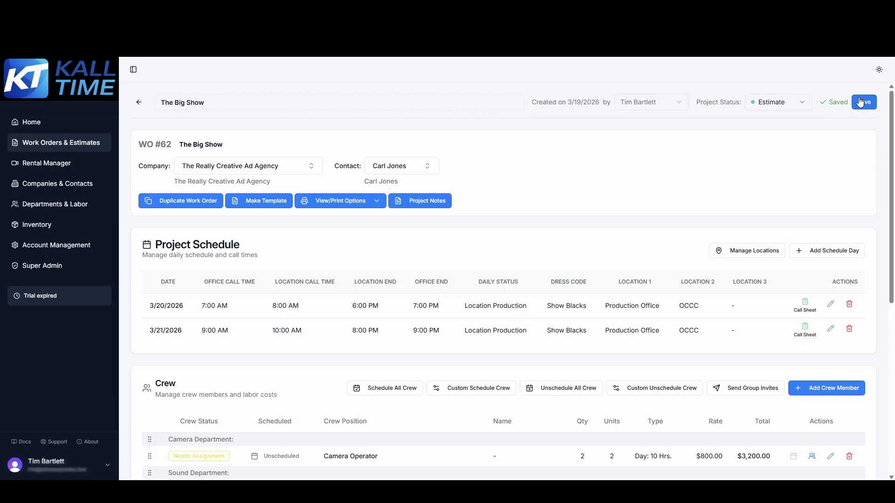
# Step: View the Line-Item Estimate for The Big Show and return to the work order
pyautogui.click(371, 203)
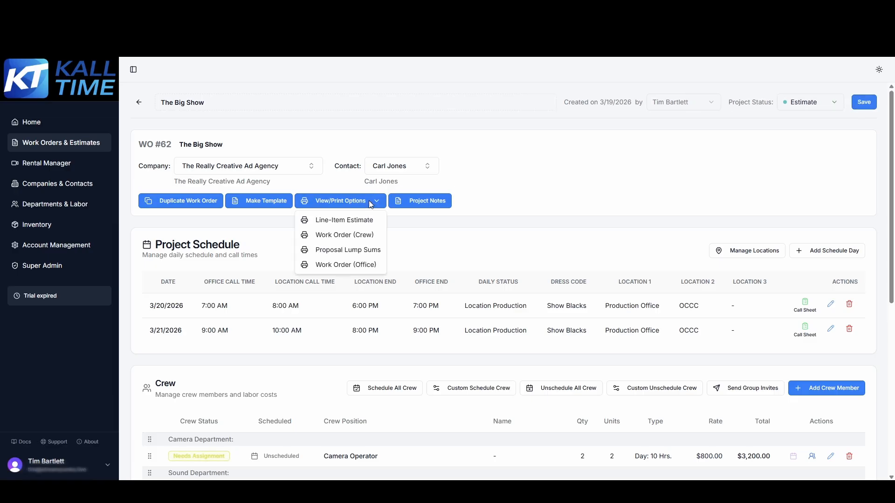
pyautogui.click(363, 226)
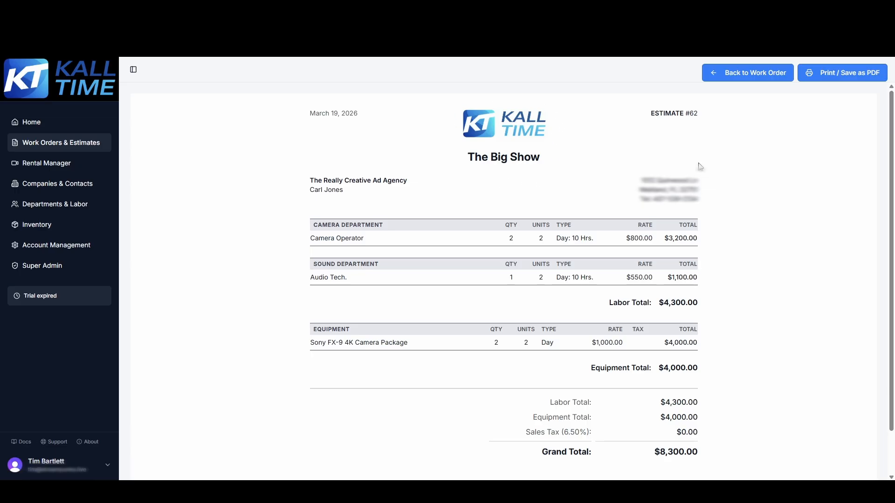
pyautogui.click(773, 73)
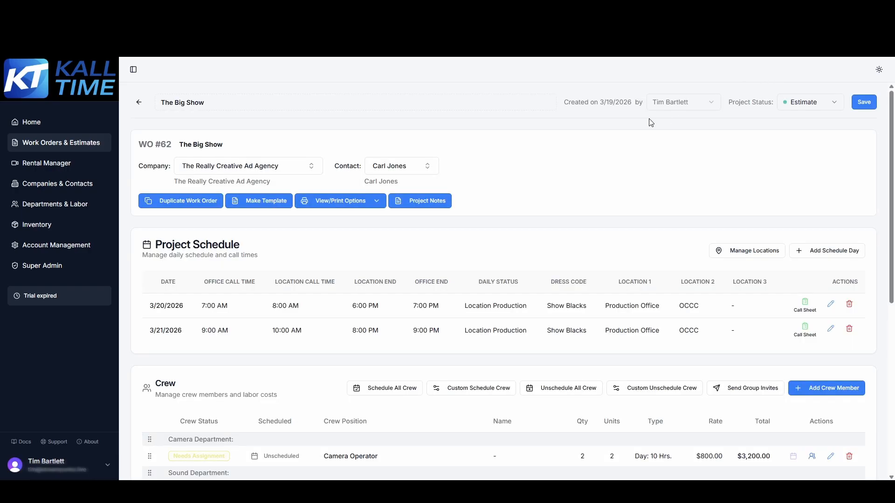
# Step: View the Work Order (Crew) printout for The Big Show and return to the work order
pyautogui.click(347, 203)
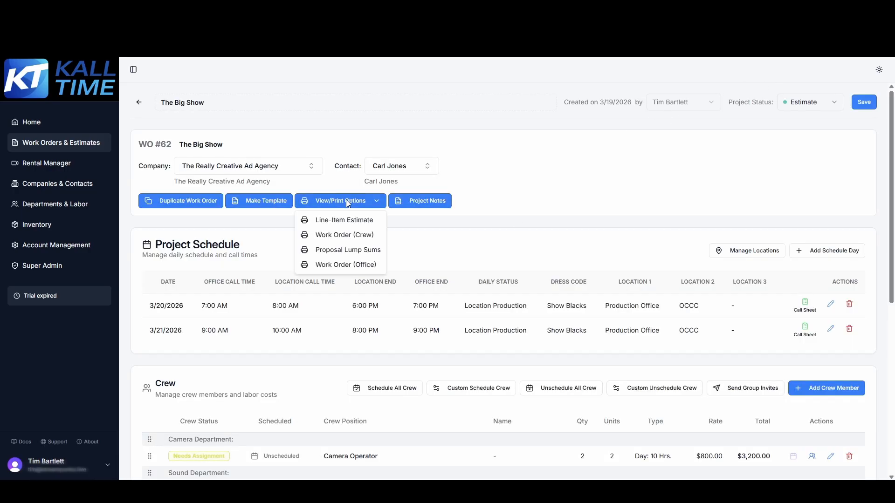
pyautogui.click(344, 236)
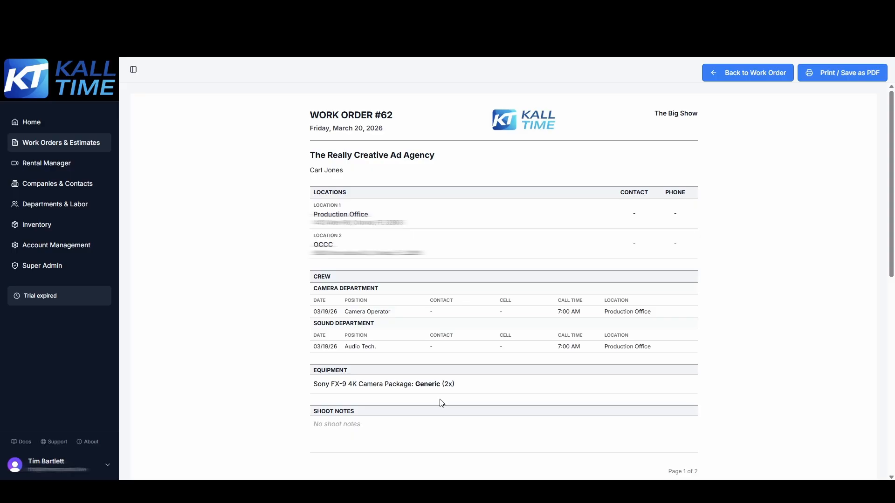
pyautogui.click(742, 72)
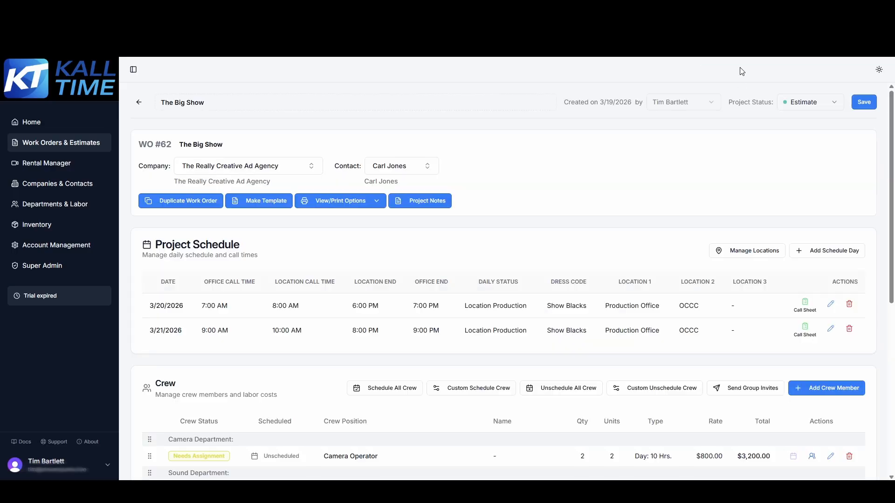
# Step: Open the Proposal Lump Sums document and review the available salutation options, keeping Dear
pyautogui.click(354, 204)
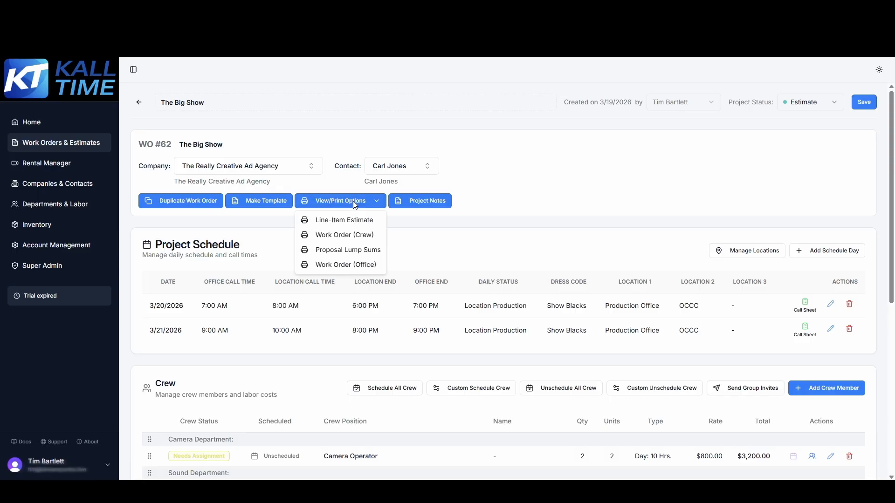
pyautogui.click(358, 253)
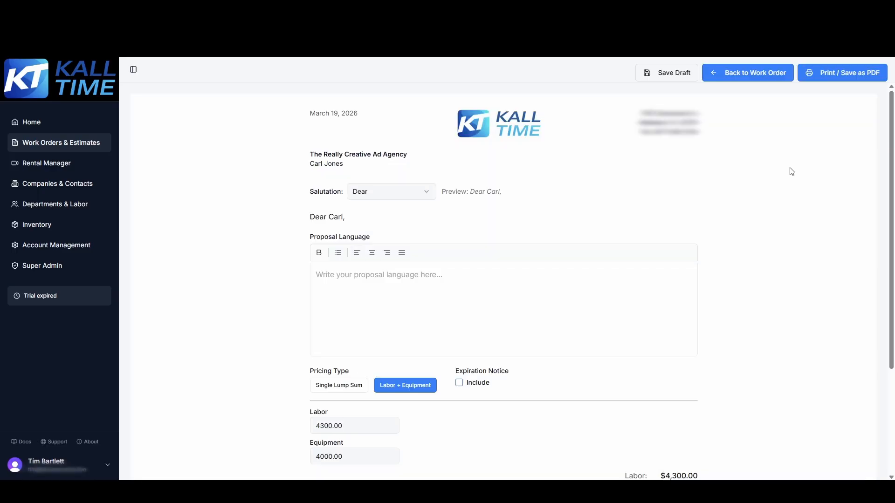
pyautogui.moveTo(891, 164); pyautogui.dragTo(893, 188)
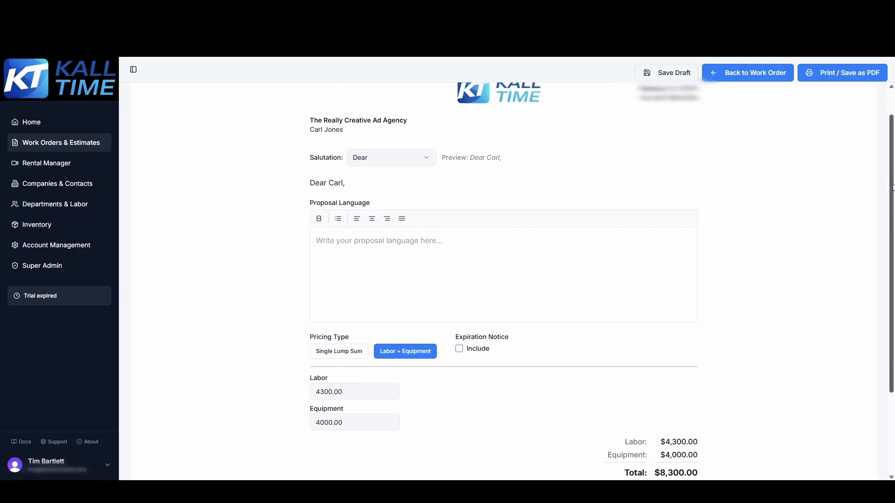
pyautogui.click(391, 167)
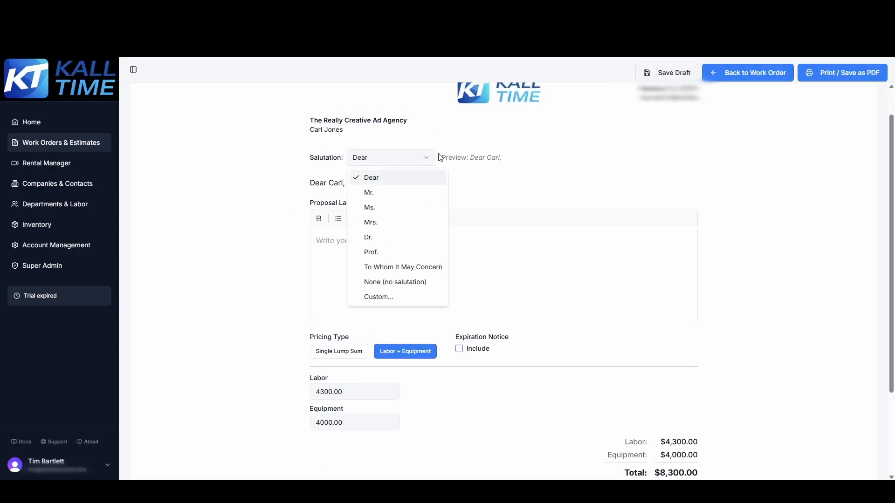
pyautogui.click(442, 130)
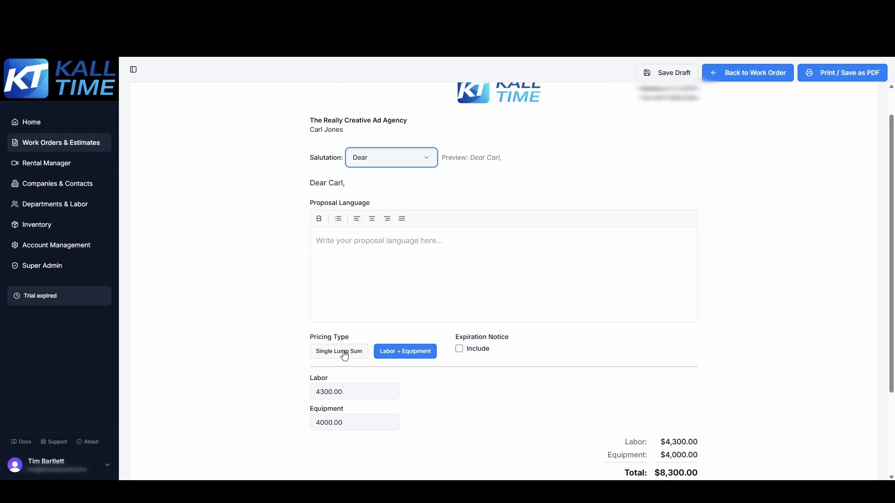
# Step: Switch the proposal's pricing type to Single Lump Sum and back to Labor + Equipment
pyautogui.scroll(-1, 344, 356)
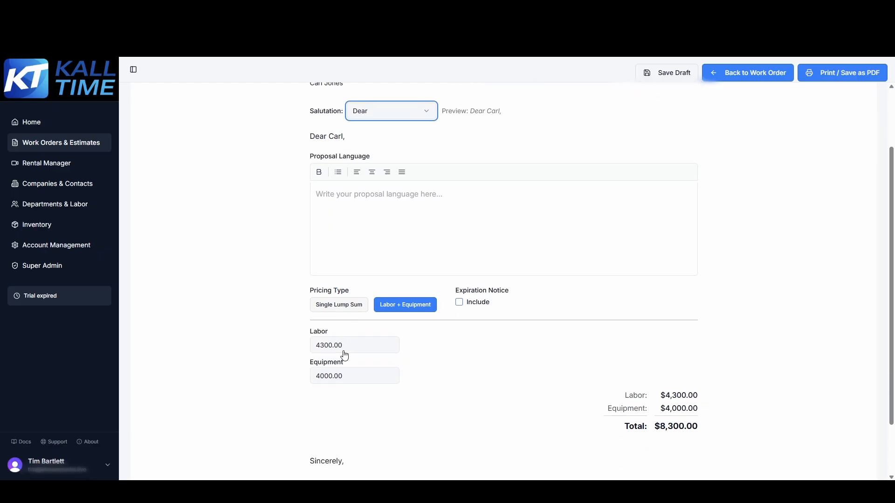
pyautogui.click(336, 306)
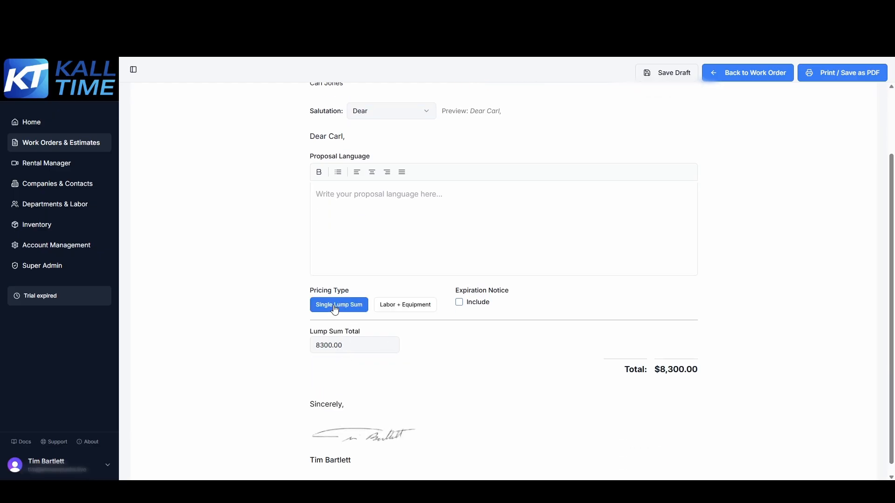
pyautogui.click(387, 308)
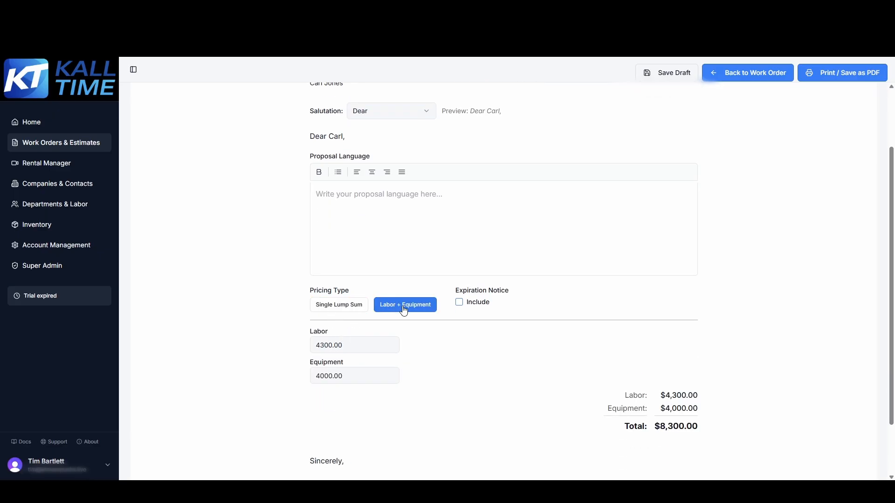
# Step: Include a 30 Days expiration notice in the proposal, check the closing section, and return to the work order
pyautogui.click(459, 303)
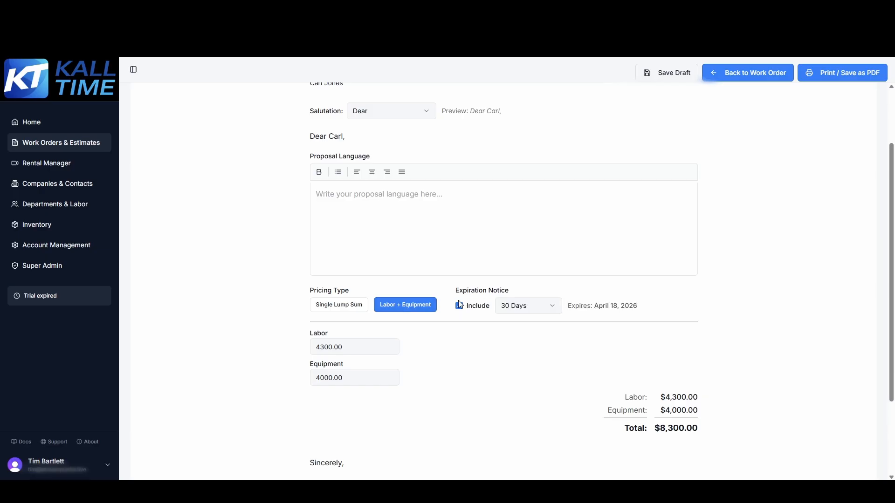
pyautogui.click(545, 310)
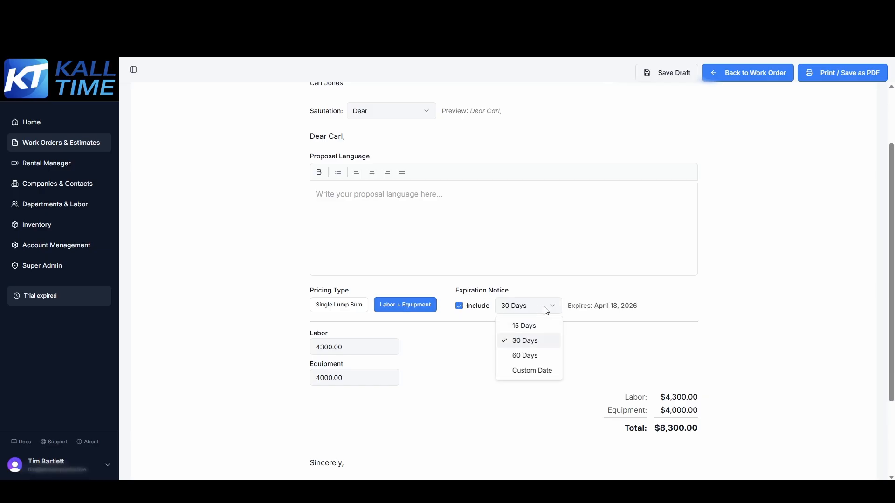
pyautogui.click(460, 309)
pyautogui.scroll(-2, 451, 345)
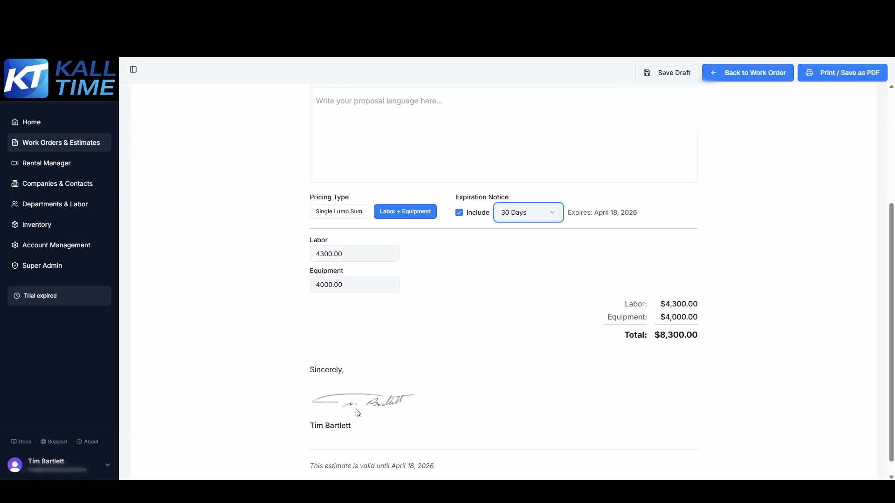
pyautogui.scroll(2, 509, 336)
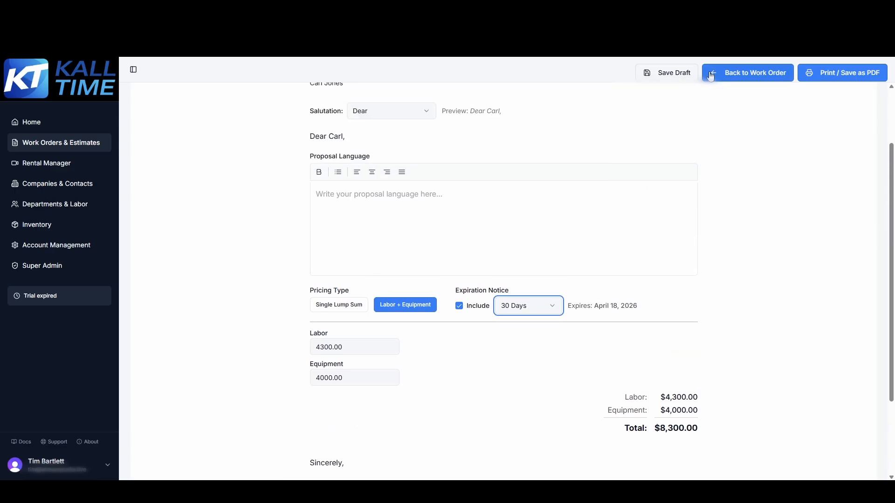
pyautogui.click(734, 73)
# Step: View the Work Order (Office) printout with its crew and equipment rates, and return to the work order
pyautogui.click(334, 204)
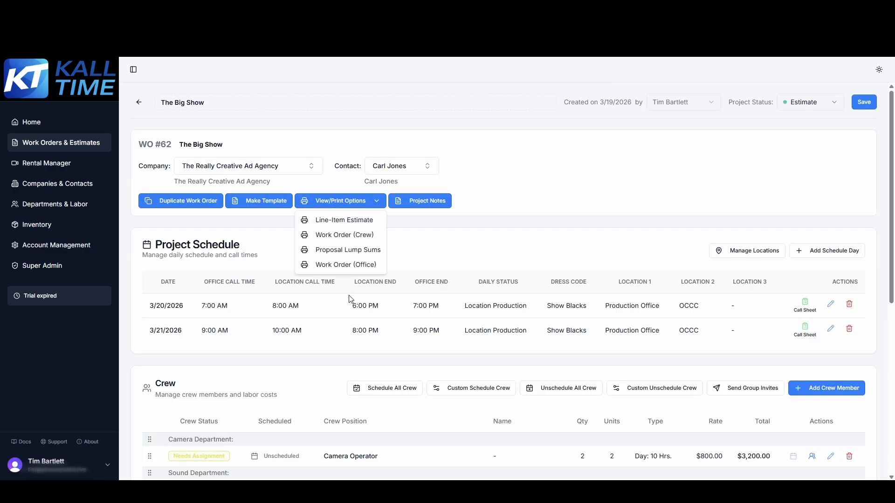
pyautogui.click(359, 269)
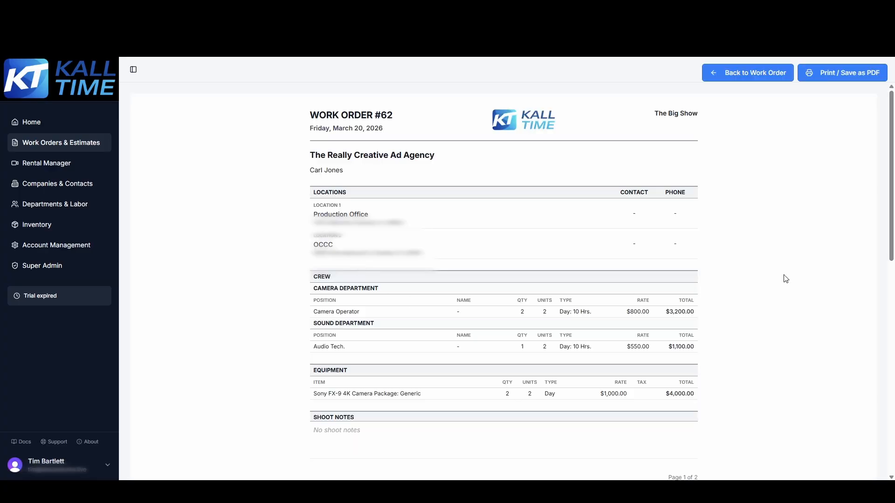
pyautogui.scroll(-1, 885, 209)
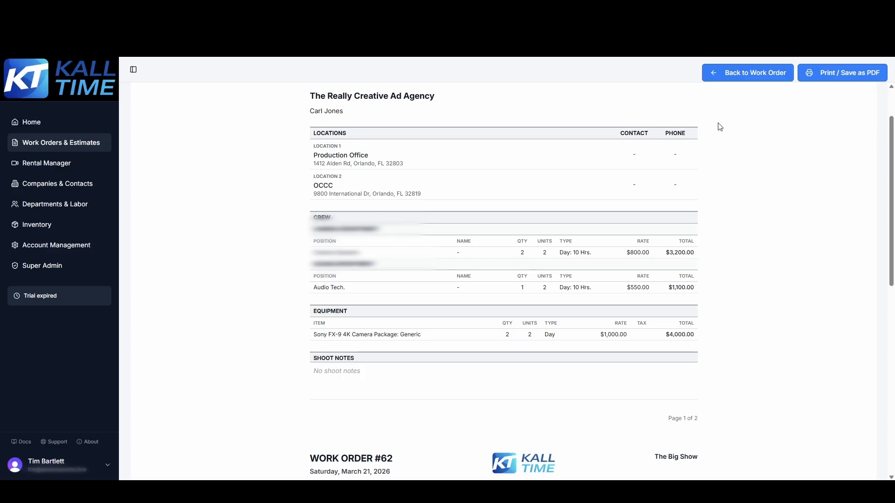
pyautogui.click(750, 77)
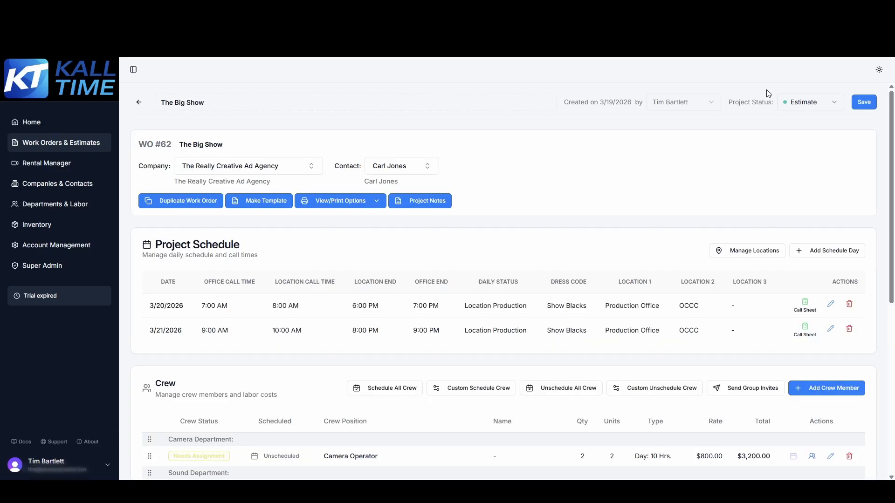
# Step: Set the project status of The Big Show to Confirmed
pyautogui.moveTo(889, 135)
pyautogui.mouseDown()
pyautogui.moveTo(892, 285)
pyautogui.moveTo(890, 138)
pyautogui.mouseUp()
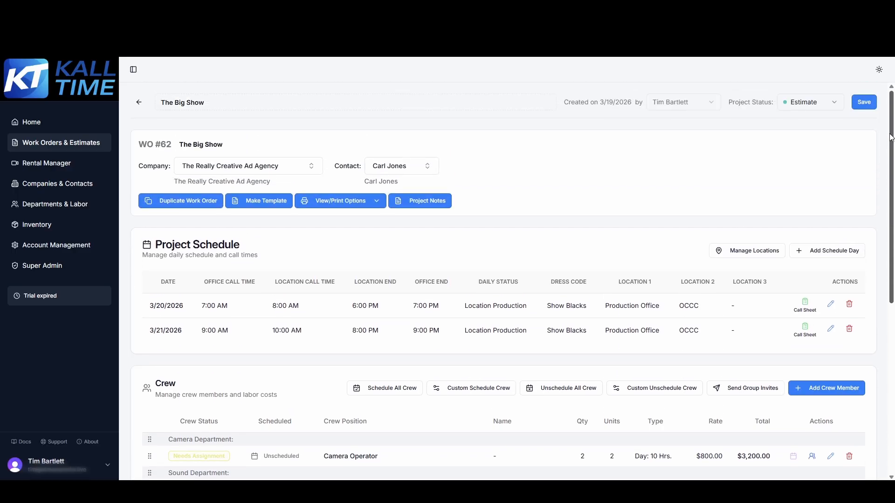
pyautogui.click(832, 103)
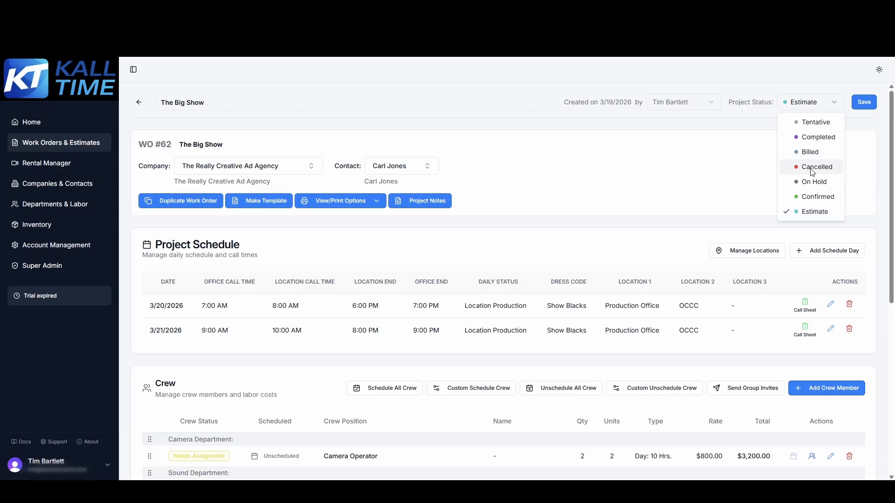
pyautogui.click(813, 197)
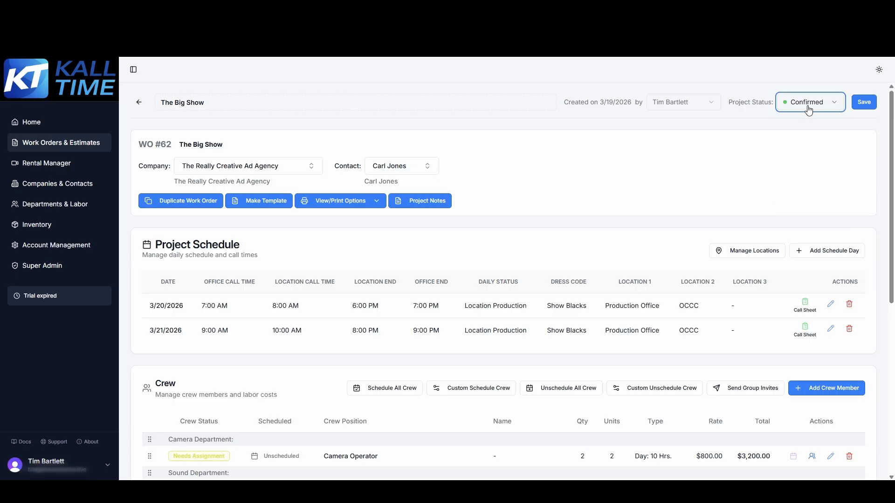
# Step: Custom-schedule all crew members for both days, clearing the Audio Tech.'s office call times on Mar 20 and Mar 21
pyautogui.scroll(-4, 345, 307)
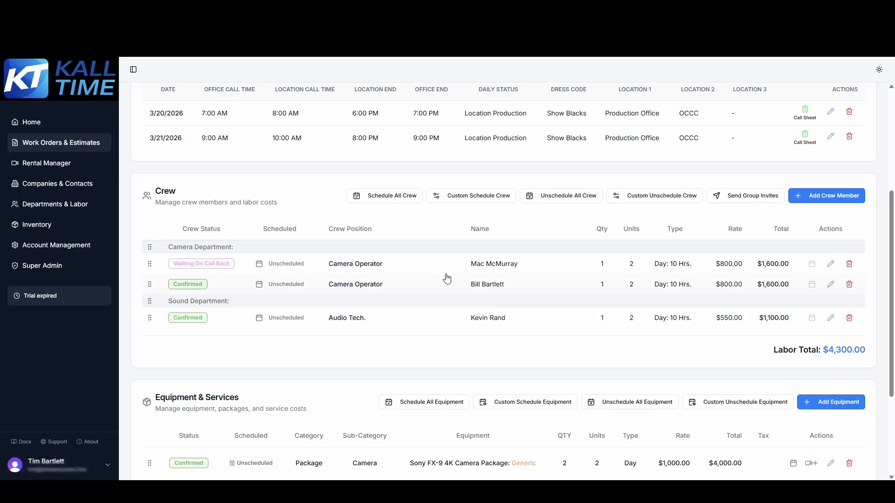
pyautogui.scroll(1, 891, 268)
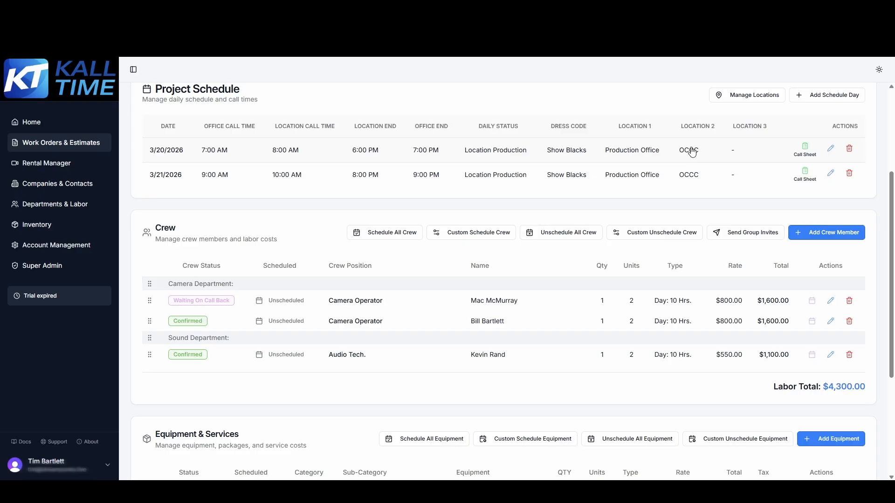
pyautogui.click(466, 236)
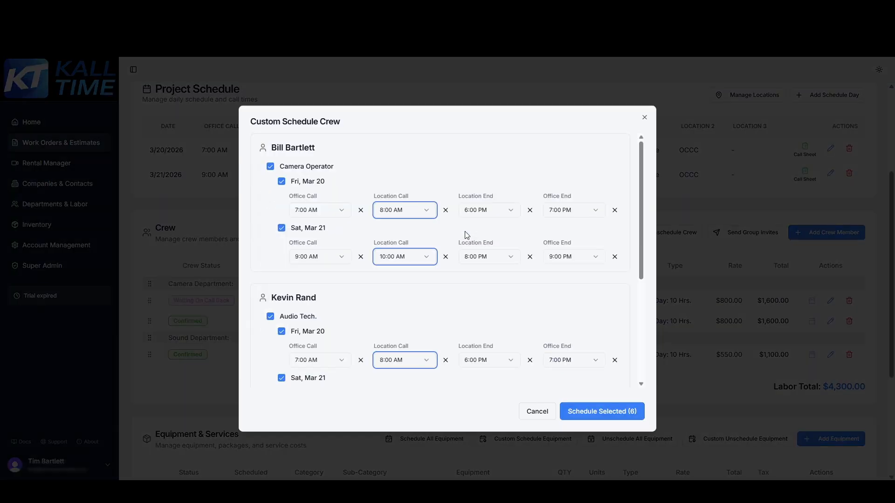
pyautogui.moveTo(641, 166)
pyautogui.mouseDown()
pyautogui.moveTo(650, 302)
pyautogui.moveTo(654, 157)
pyautogui.mouseUp()
pyautogui.moveTo(646, 210); pyautogui.dragTo(646, 245)
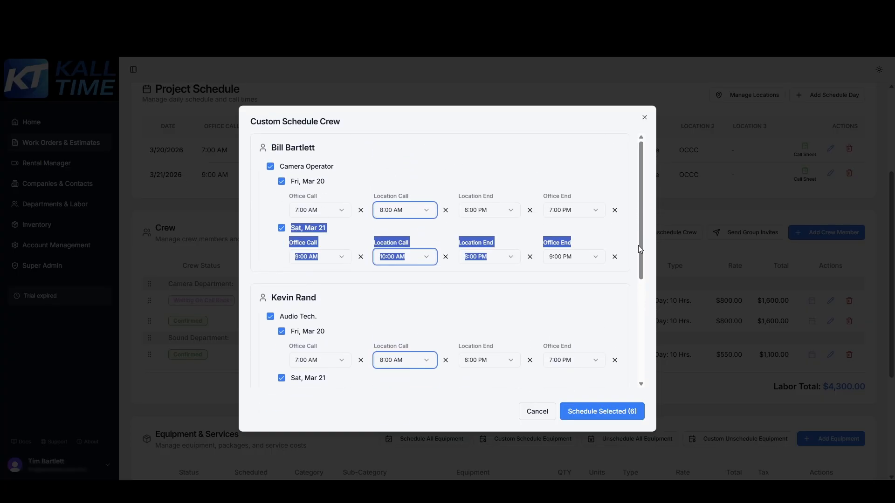
pyautogui.click(592, 177)
pyautogui.moveTo(641, 181); pyautogui.dragTo(652, 240)
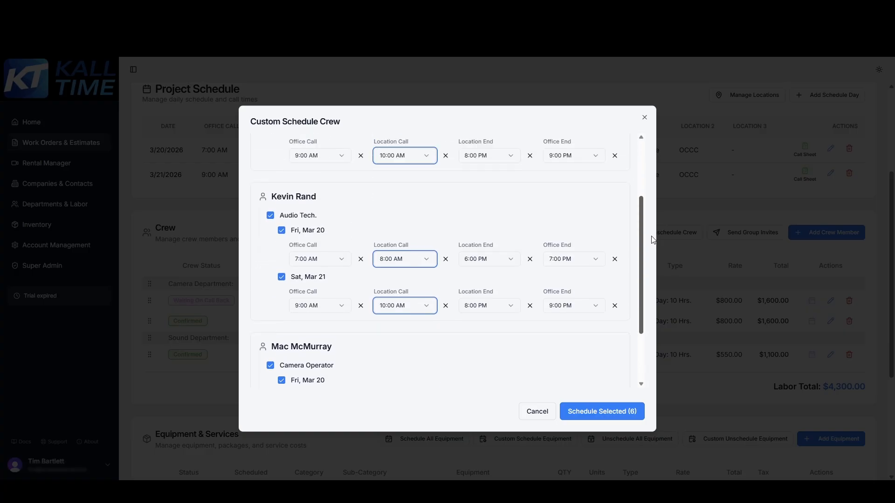
pyautogui.click(361, 261)
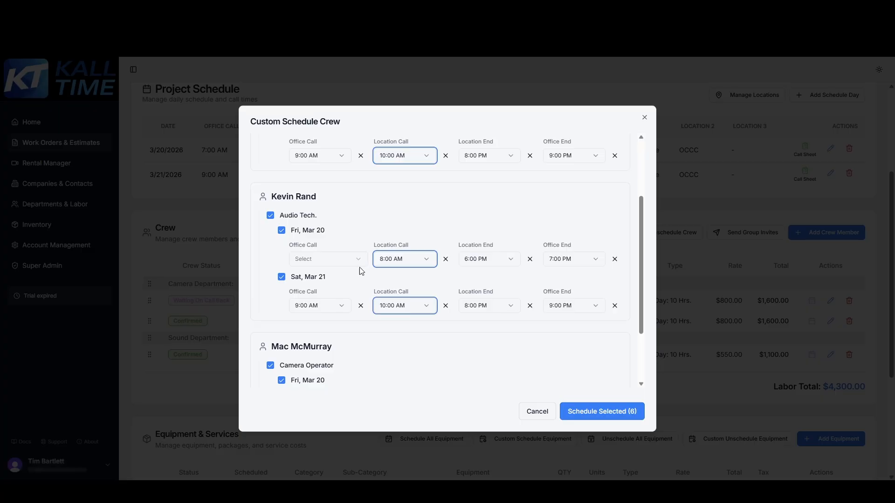
pyautogui.click(360, 306)
pyautogui.click(611, 413)
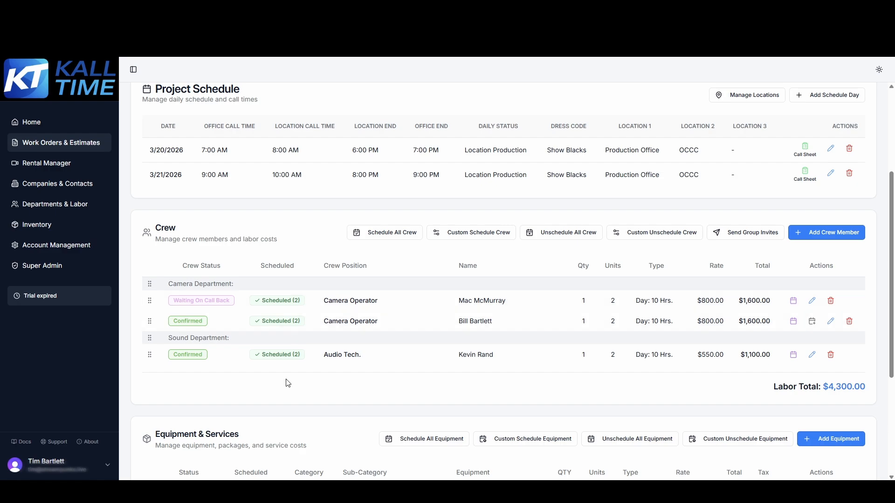
# Step: Check The Big Show's crew on the Production Schedule for Fri, Mar 20, 2026, and reopen its work order
pyautogui.moveTo(894, 356); pyautogui.dragTo(893, 264)
pyautogui.scroll(-2, 893, 264)
pyautogui.click(481, 226)
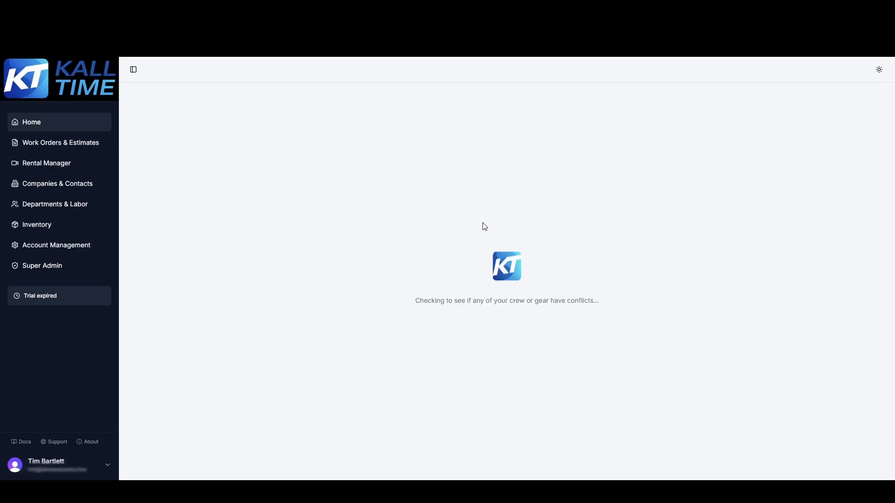
pyautogui.click(412, 221)
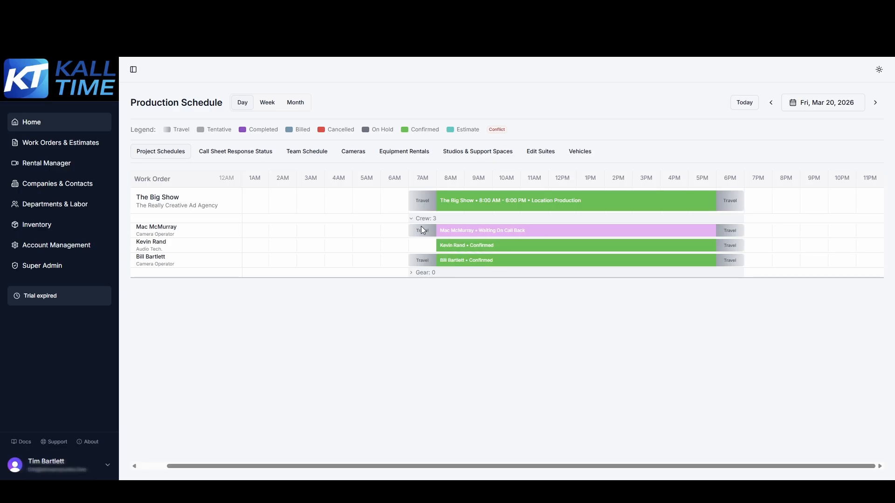
pyautogui.click(468, 206)
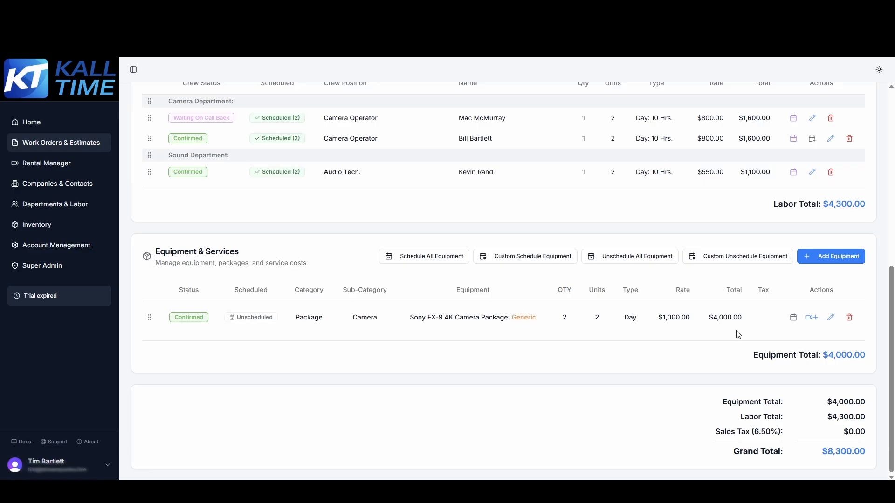
# Step: Break the camera package out into individual items and change the first one to Sony FX-9 4K Camera Package: Red
pyautogui.click(811, 318)
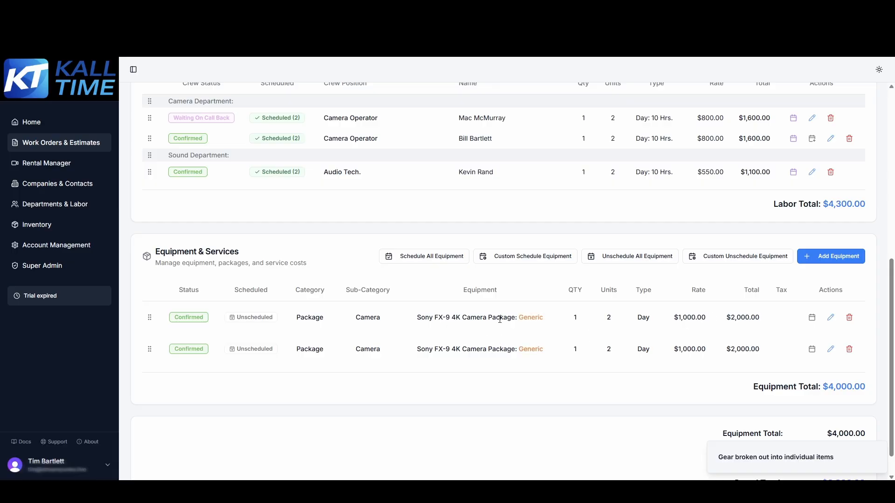
pyautogui.click(830, 321)
pyautogui.click(477, 242)
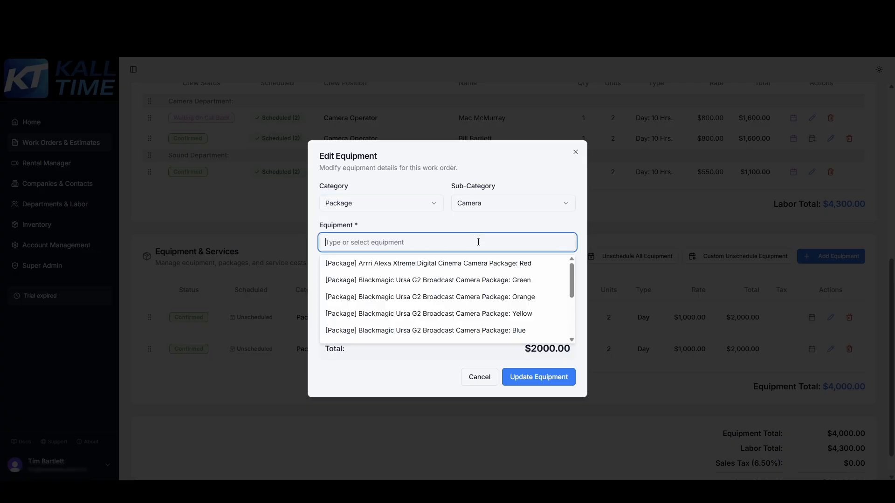
pyautogui.moveTo(574, 278); pyautogui.dragTo(573, 307)
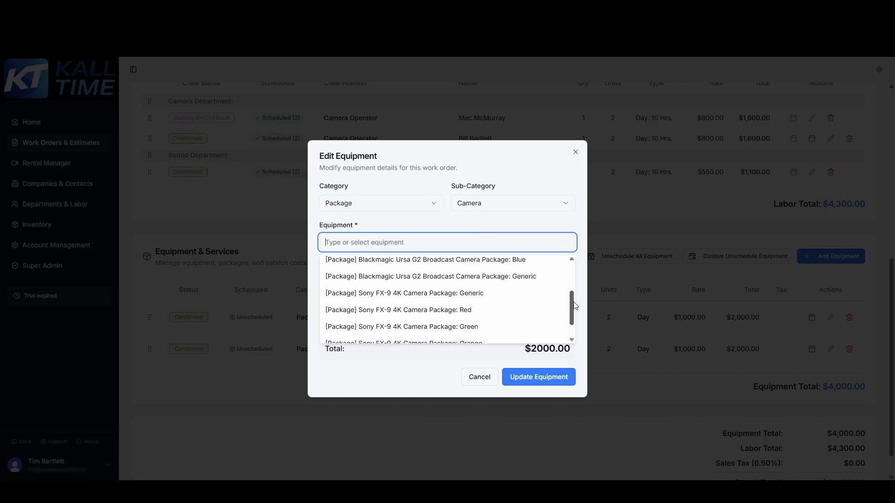
pyautogui.click(435, 311)
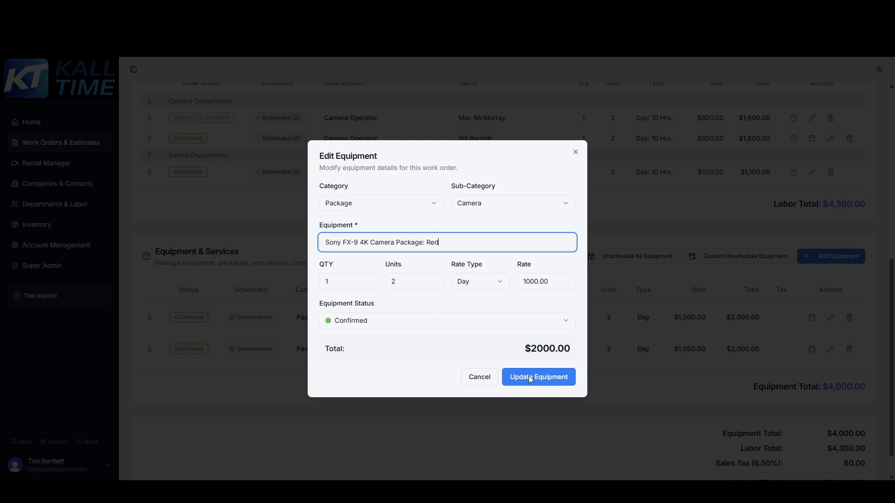
pyautogui.click(537, 385)
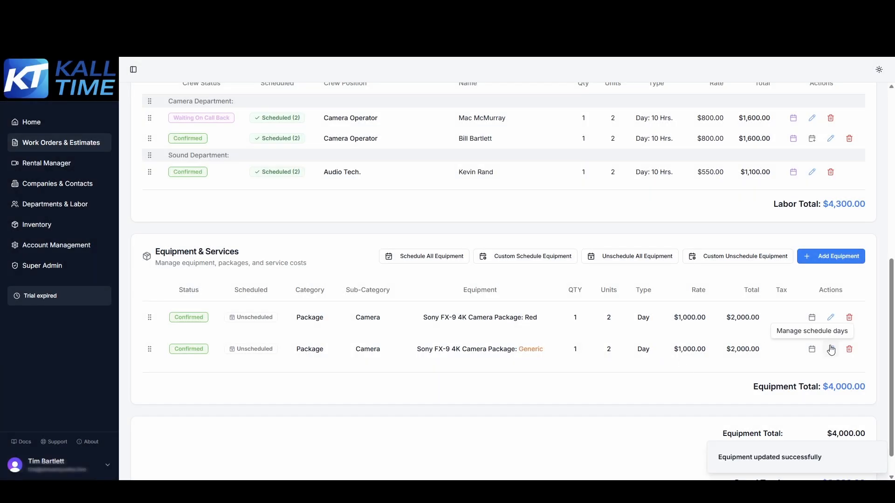
# Step: Change the remaining generic camera package to Sony FX-9 4K Camera Package: Green, and schedule all equipment
pyautogui.click(831, 349)
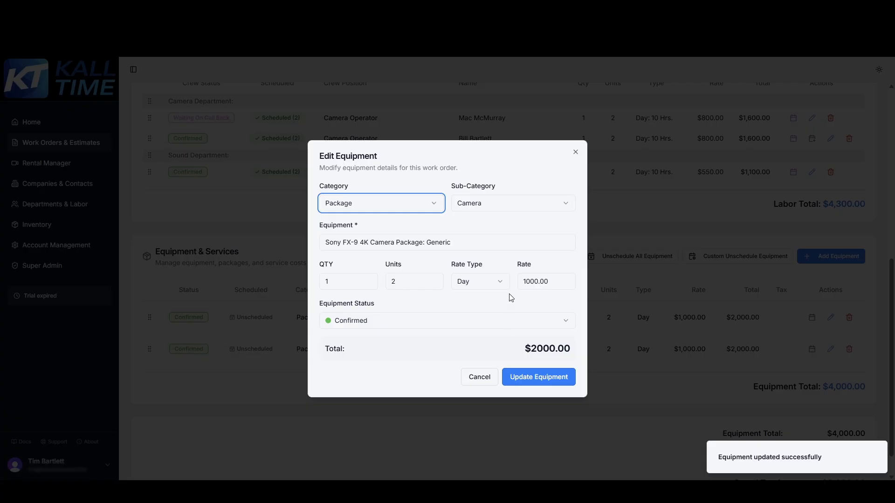
pyautogui.click(517, 238)
pyautogui.moveTo(572, 273); pyautogui.dragTo(572, 311)
pyautogui.click(510, 307)
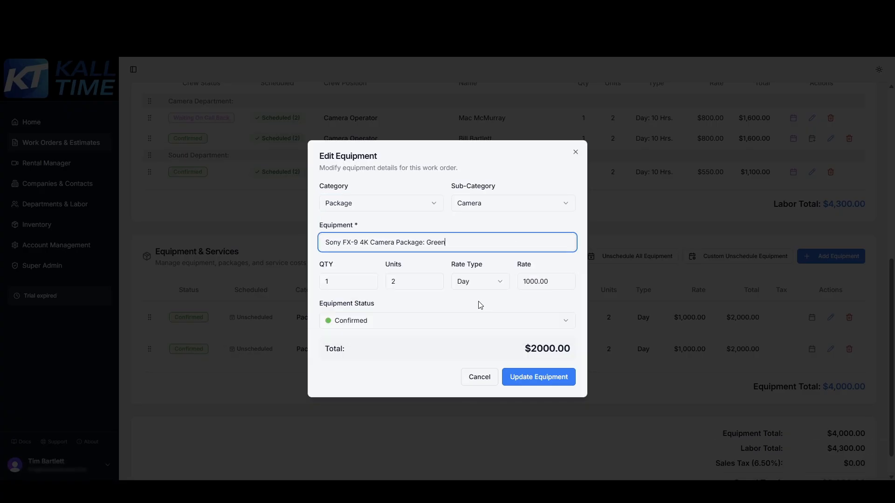
pyautogui.click(520, 375)
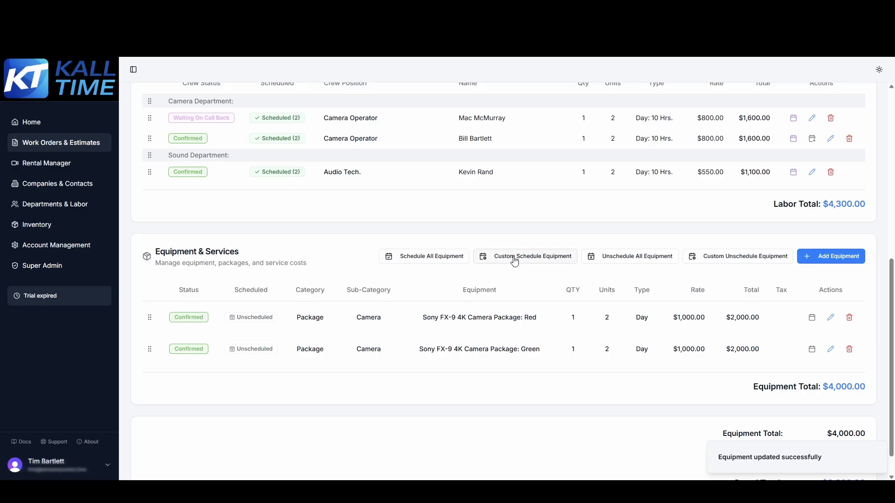
pyautogui.click(429, 261)
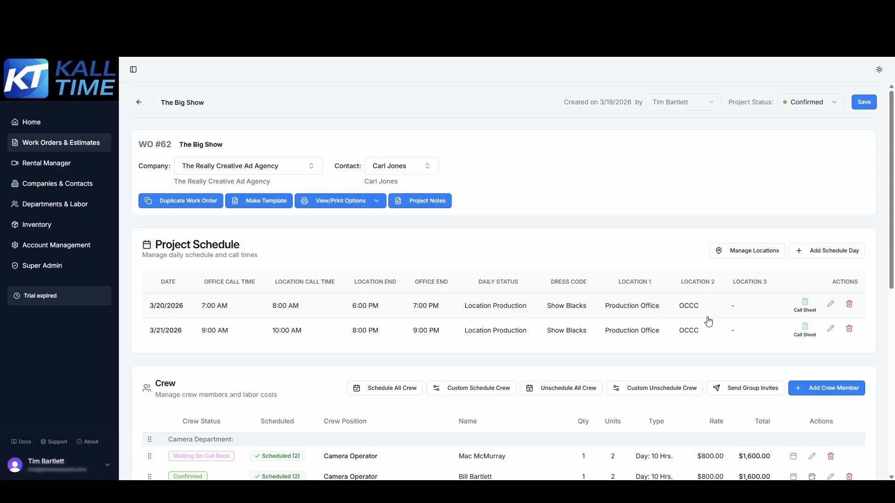
# Step: Open the call sheet for 3/20/2026 and review its staff, crew and schedule sections
pyautogui.click(805, 304)
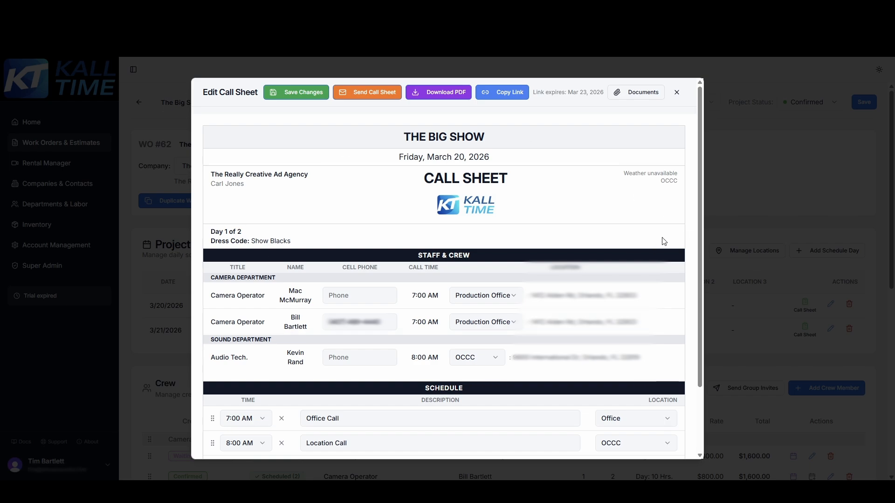
pyautogui.scroll(-3, 701, 217)
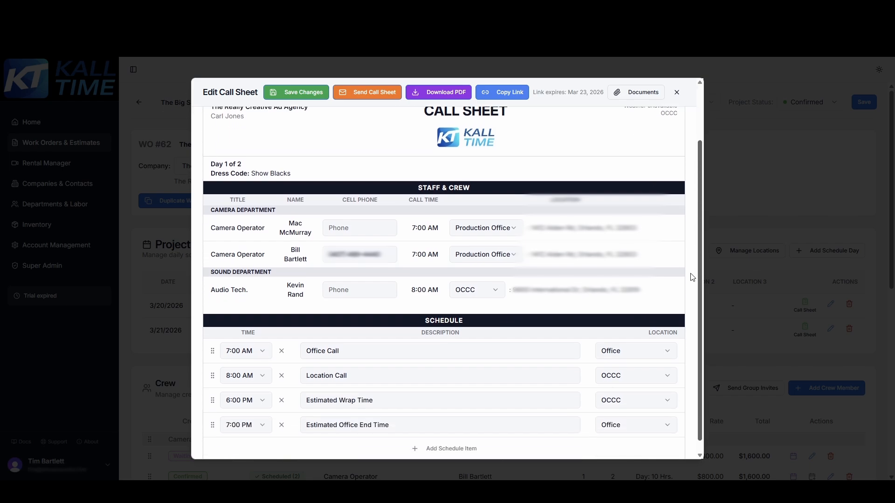
pyautogui.moveTo(700, 315); pyautogui.dragTo(708, 209)
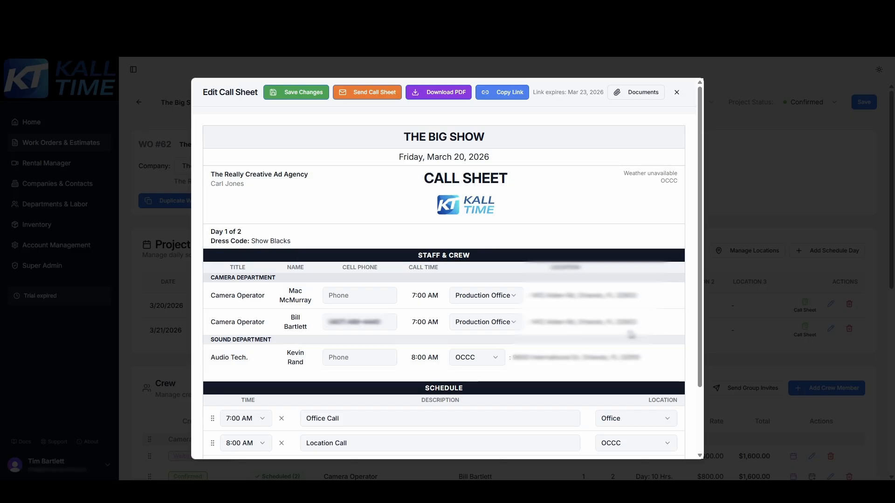
pyautogui.moveTo(699, 245); pyautogui.dragTo(696, 335)
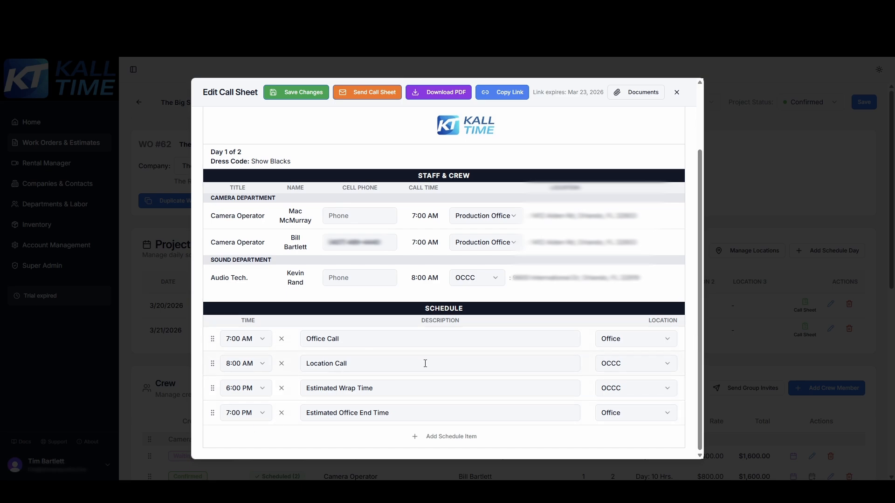
# Step: Add a Lunch item at 12:00 PM to the call sheet's schedule
pyautogui.click(417, 438)
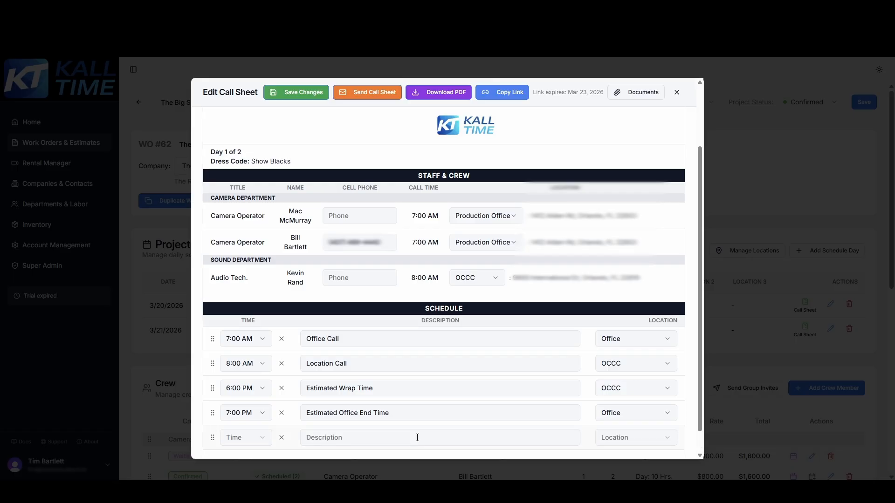
pyautogui.write('L')
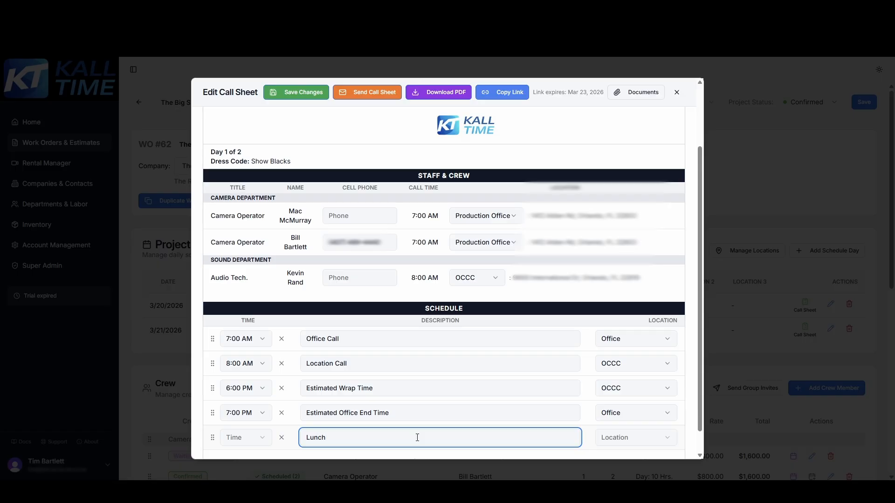
pyautogui.write('unch')
pyautogui.click(255, 438)
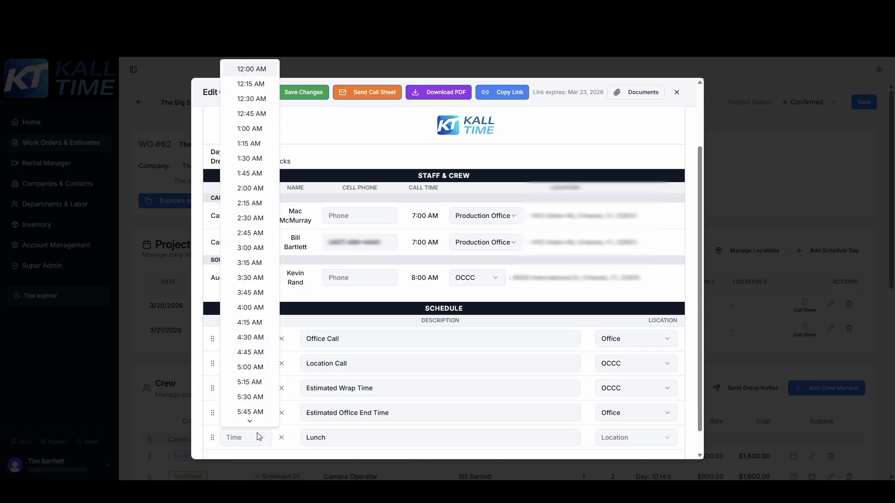
pyautogui.scroll(-9, 245, 309)
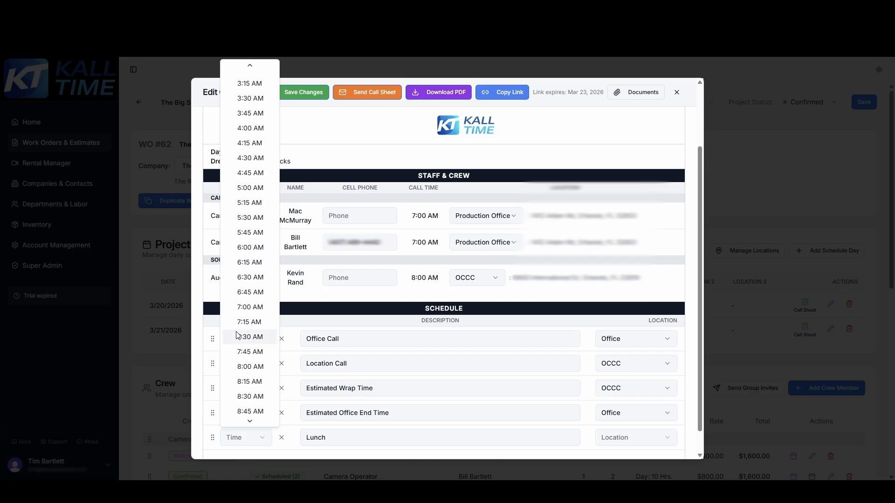
pyautogui.click(251, 376)
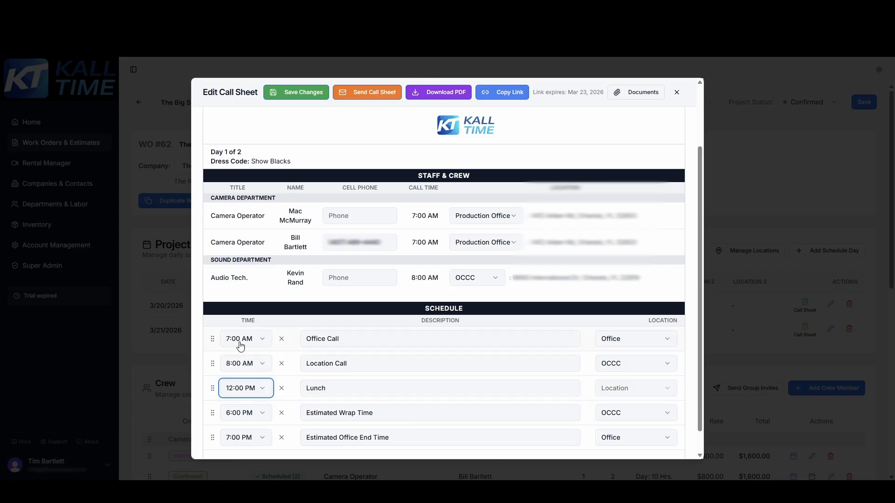
# Step: Save the call sheet changes and send the call sheet by email to the confirmed Camera Operator
pyautogui.moveTo(700, 320); pyautogui.dragTo(704, 238)
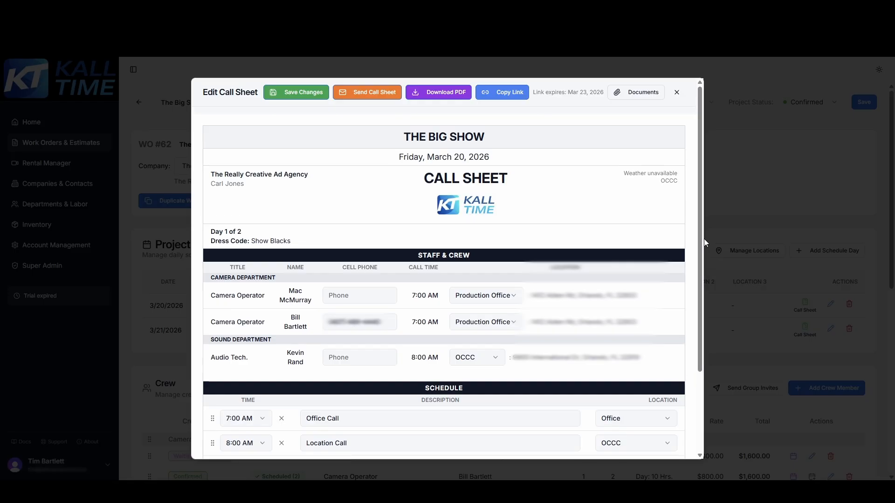
pyautogui.click(306, 93)
pyautogui.click(357, 98)
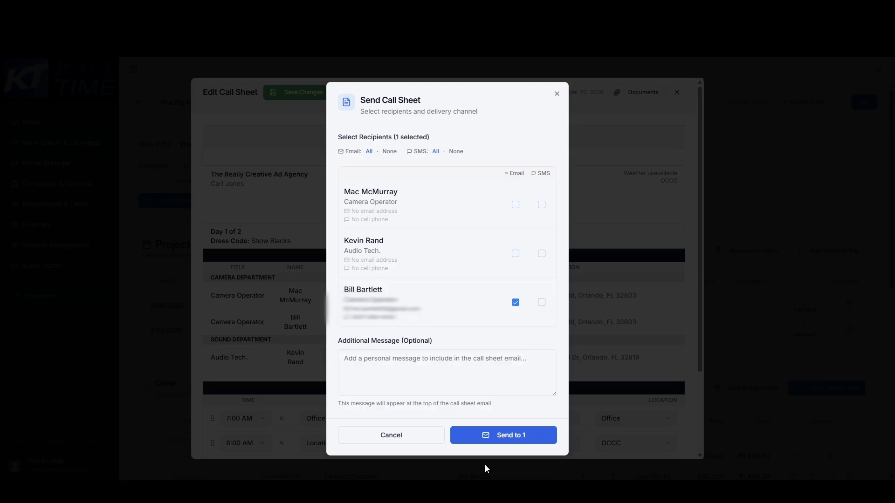
pyautogui.click(511, 437)
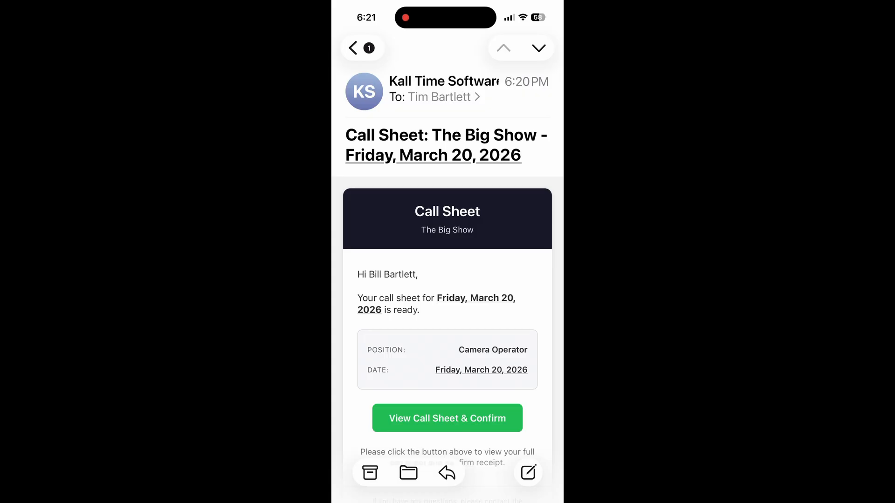
# Step: Switch to the crew member's phone mail, open the call sheet for The Big Show from the email, and confirm its receipt
pyautogui.scroll(-2, 447, 265)
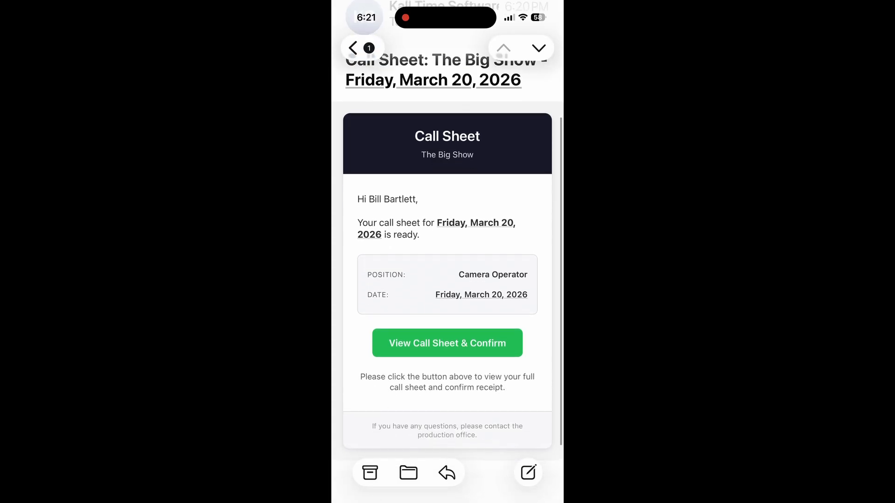
pyautogui.click(447, 344)
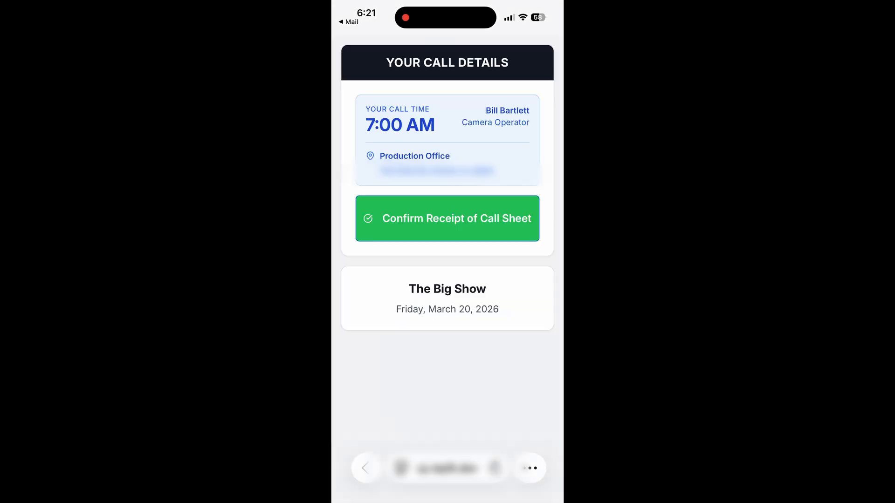
pyautogui.click(448, 218)
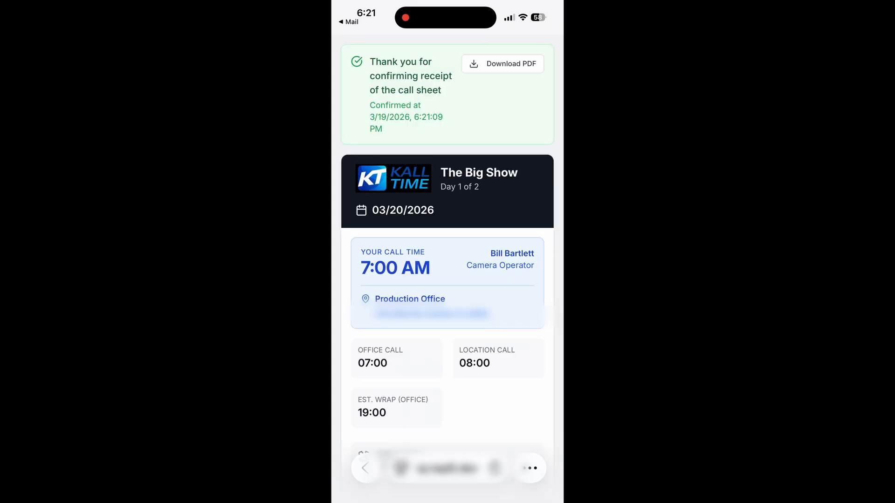
pyautogui.scroll(-3, 448, 280)
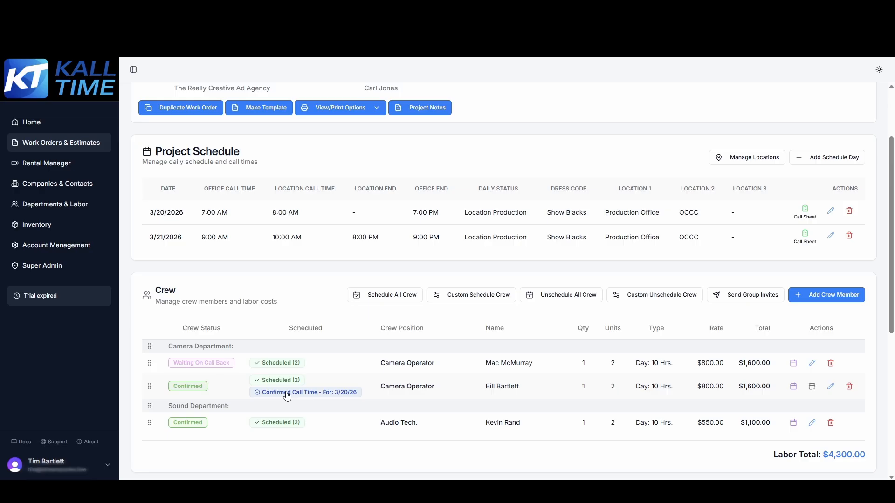
# Step: Check the confirmed Camera Operator's individual call times for Fri, Mar 20 and Sat, Mar 21, and close the schedule
pyautogui.scroll(-2, 286, 396)
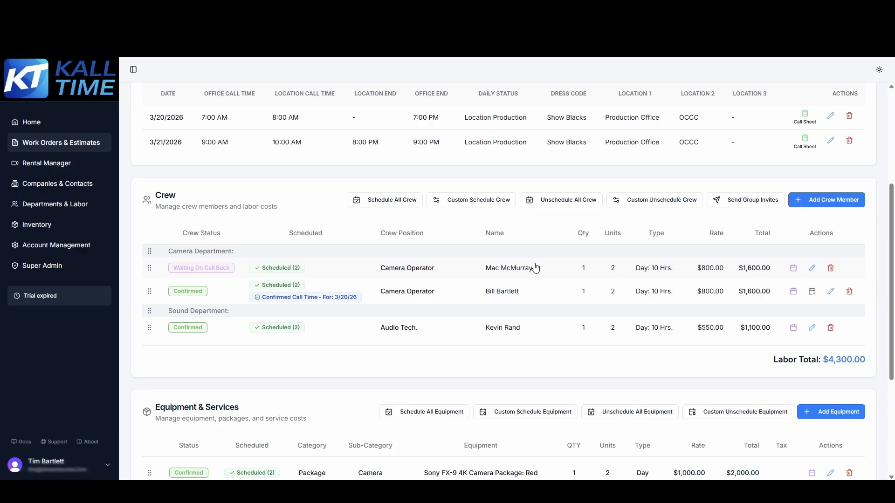
pyautogui.click(793, 292)
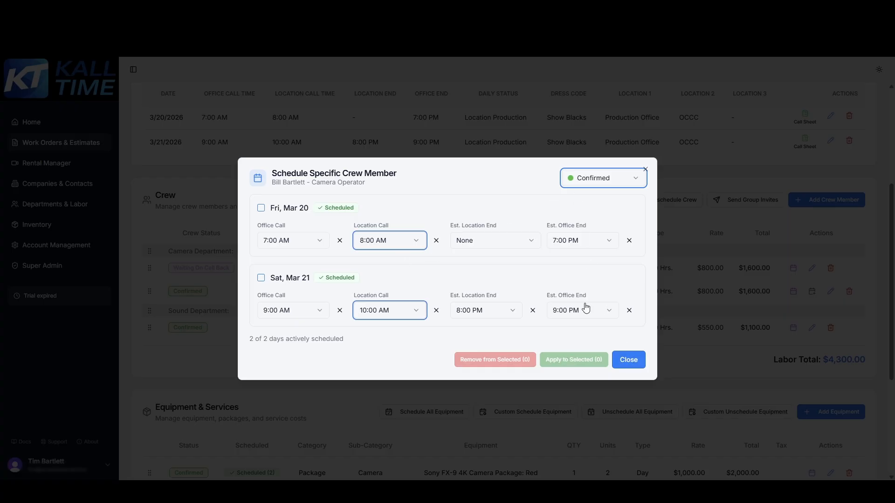
pyautogui.click(627, 361)
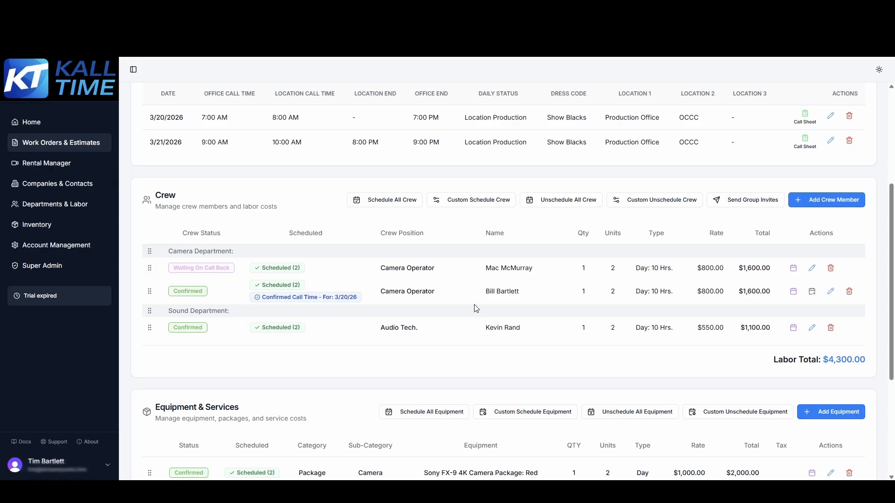
# Step: View the confirmed Camera Operator's individual calendar invites, and open the group calendar invites for the crew
pyautogui.click(813, 295)
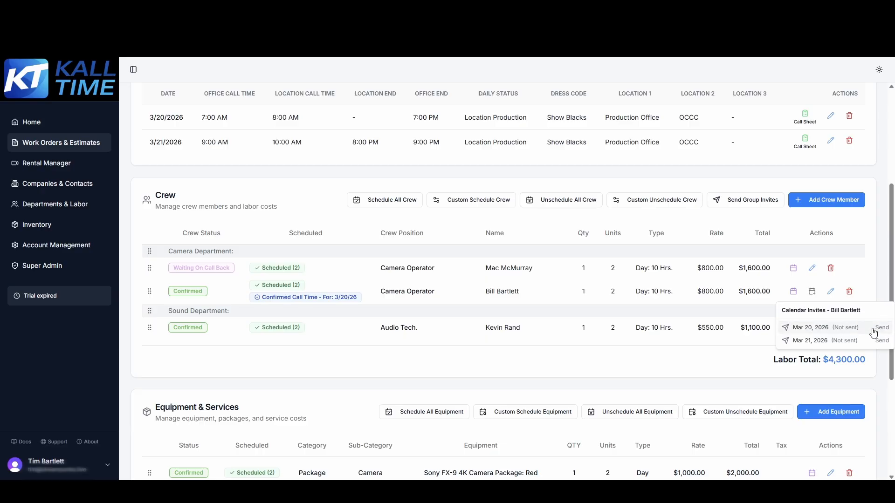
pyautogui.click(879, 254)
pyautogui.click(747, 200)
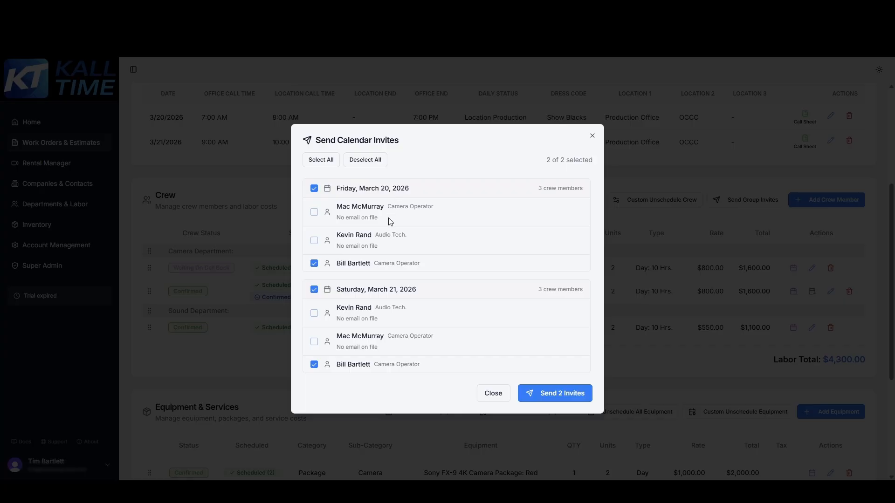